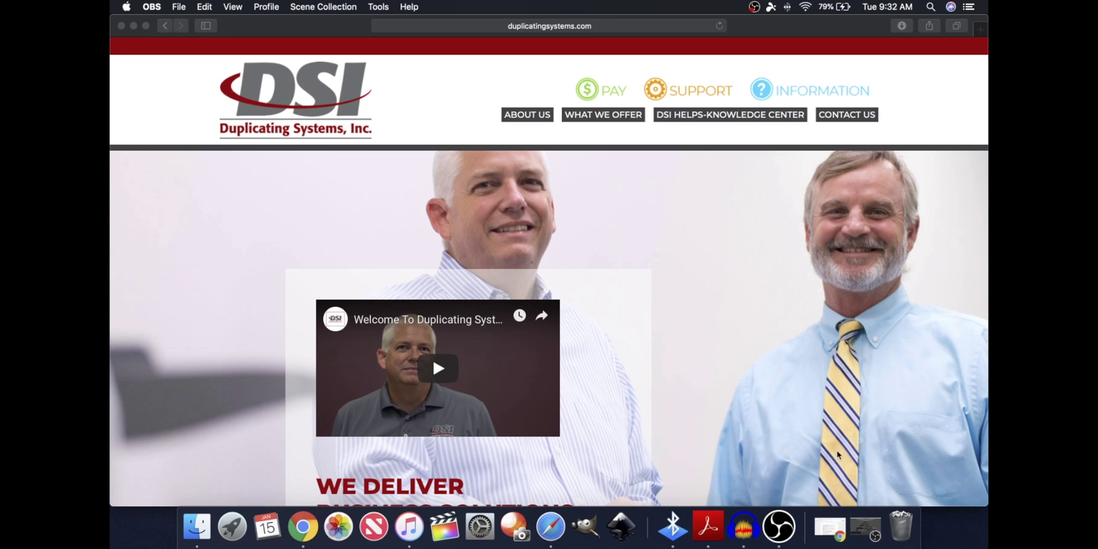
Open the Demo Canon printer's Options tab from System Preferences > Printers & Scanners
left_click(487, 525)
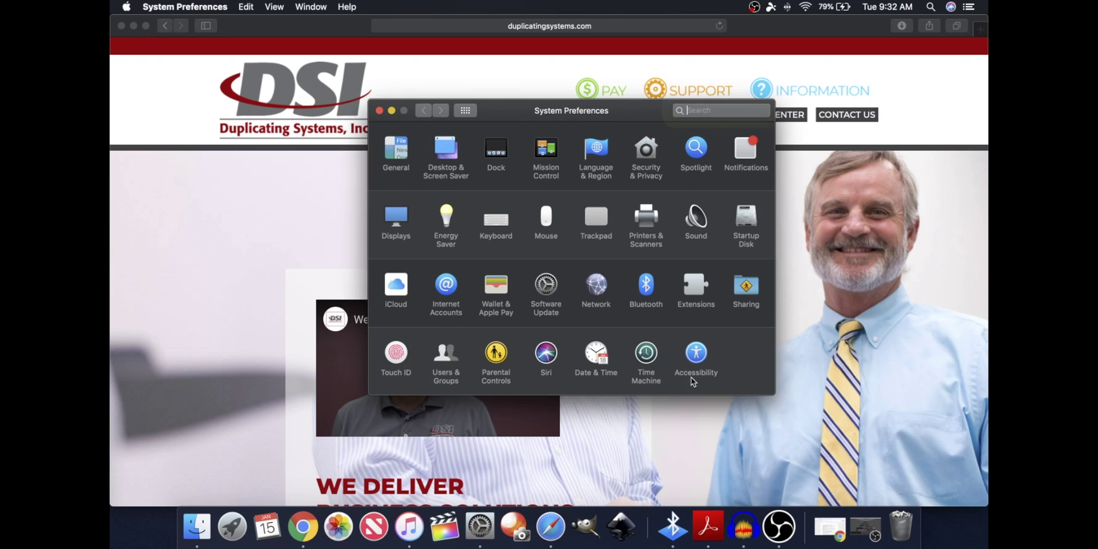
left_click(646, 226)
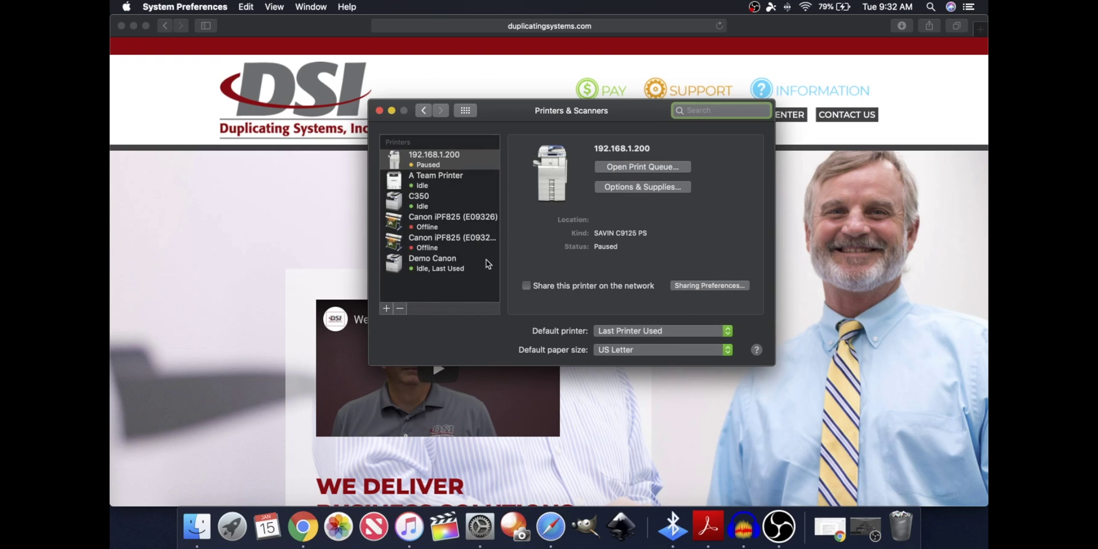
double_click(457, 269)
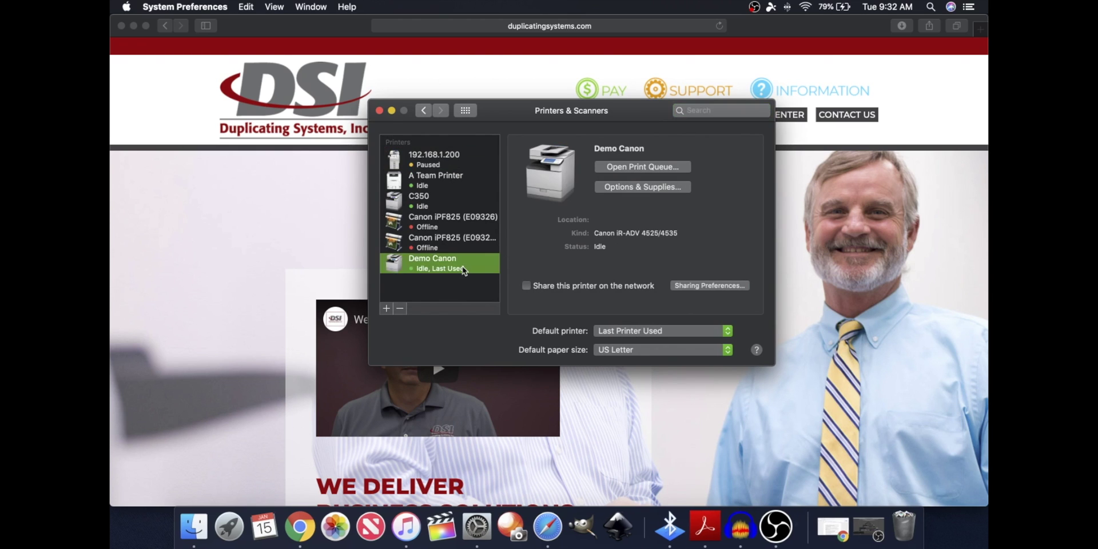
left_click(462, 210)
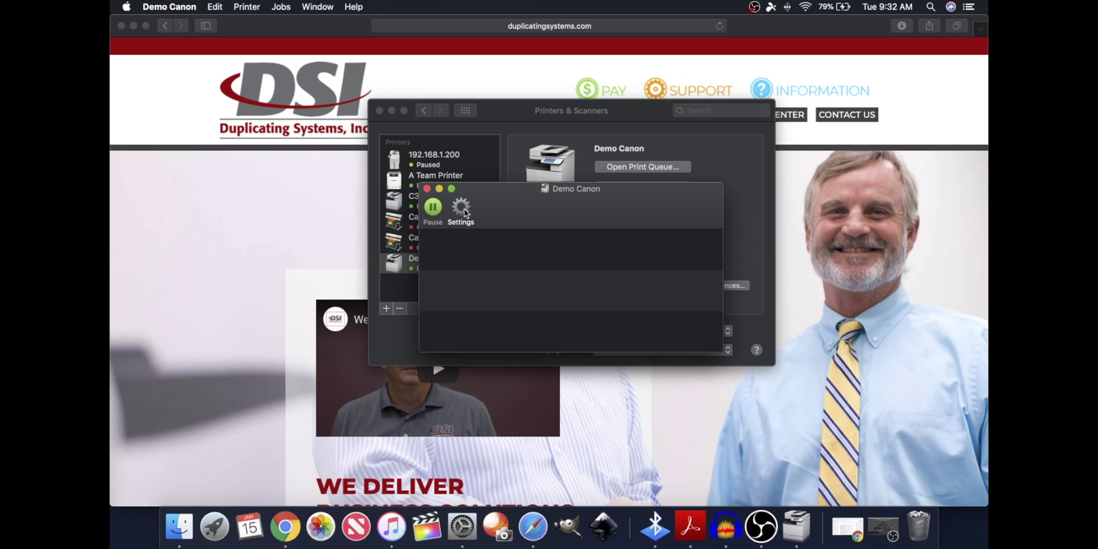
left_click(541, 245)
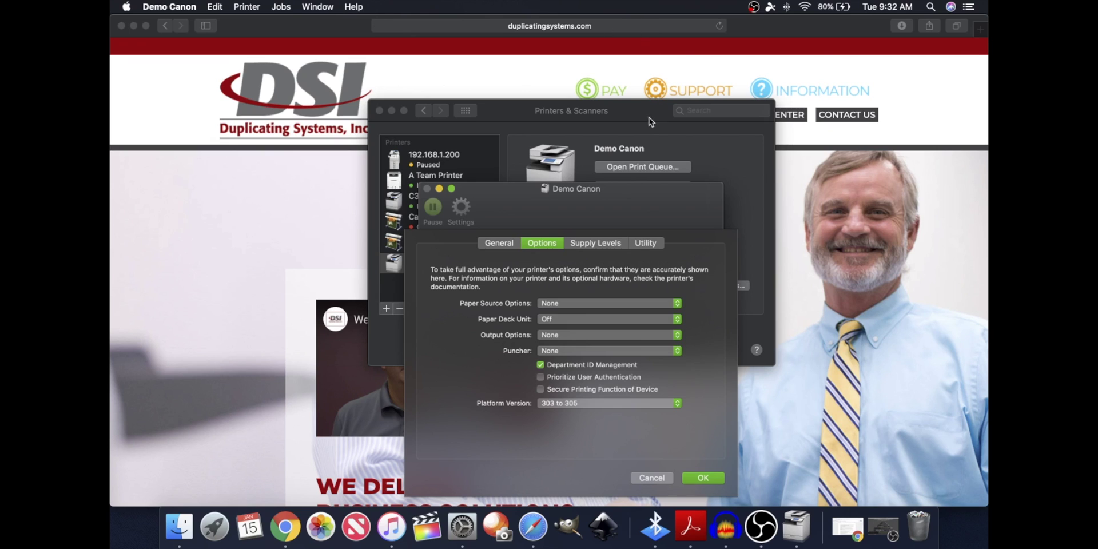
Keep paper source and output options at None, enable Department ID Management, save, and close the queue
left_click(678, 308)
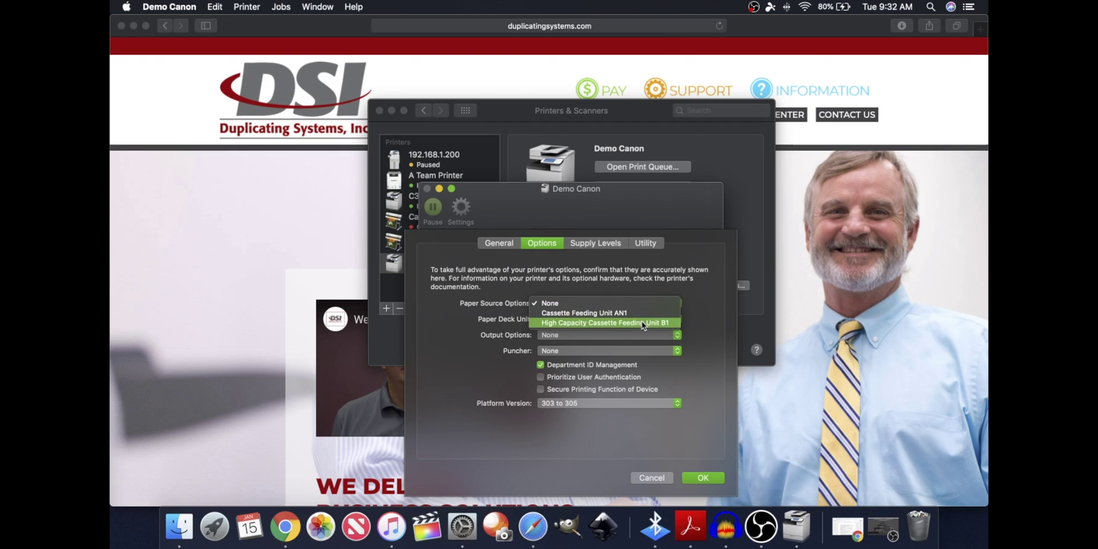
left_click(643, 303)
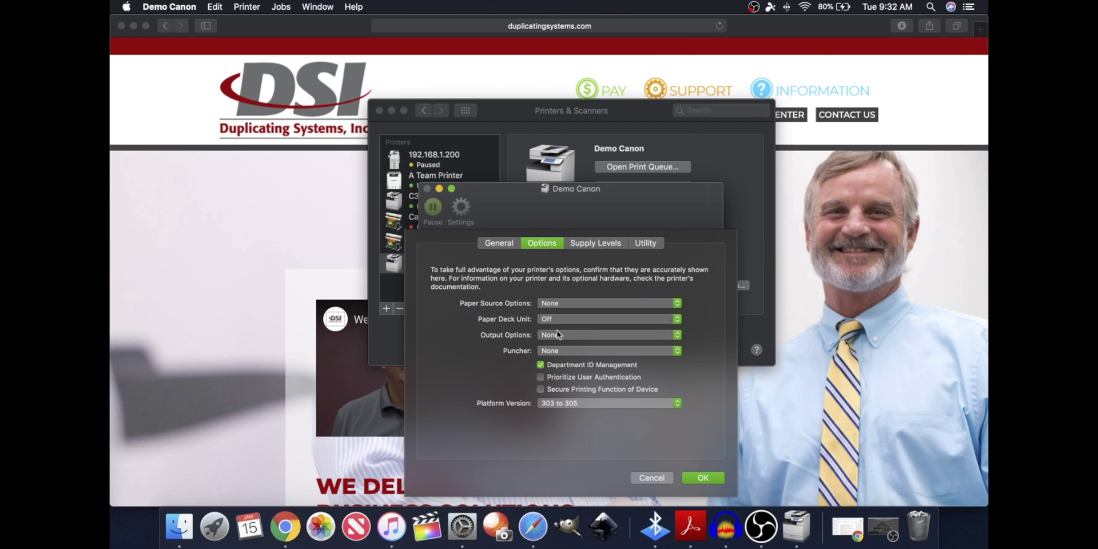
left_click(558, 335)
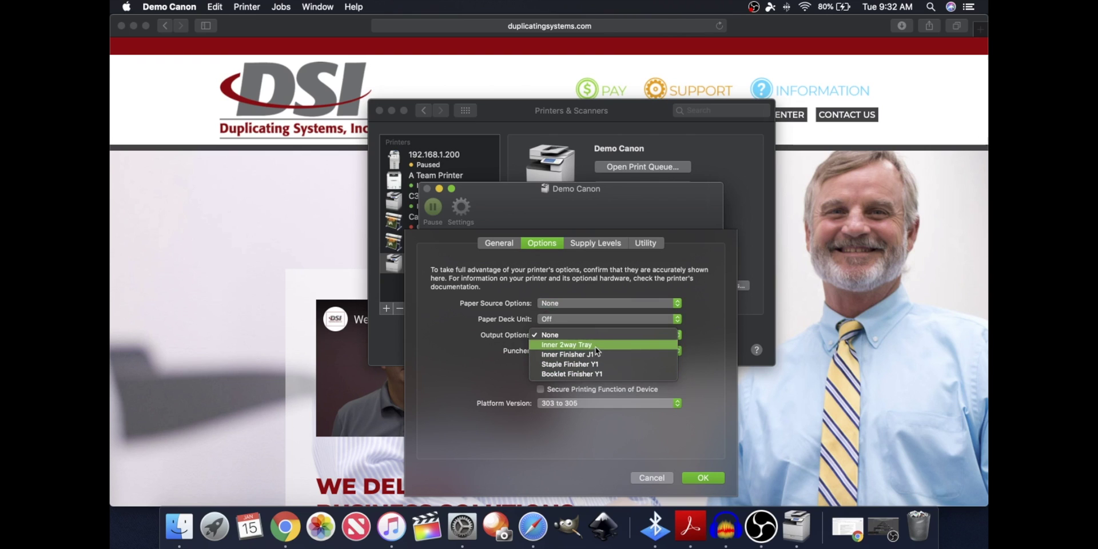
left_click(544, 335)
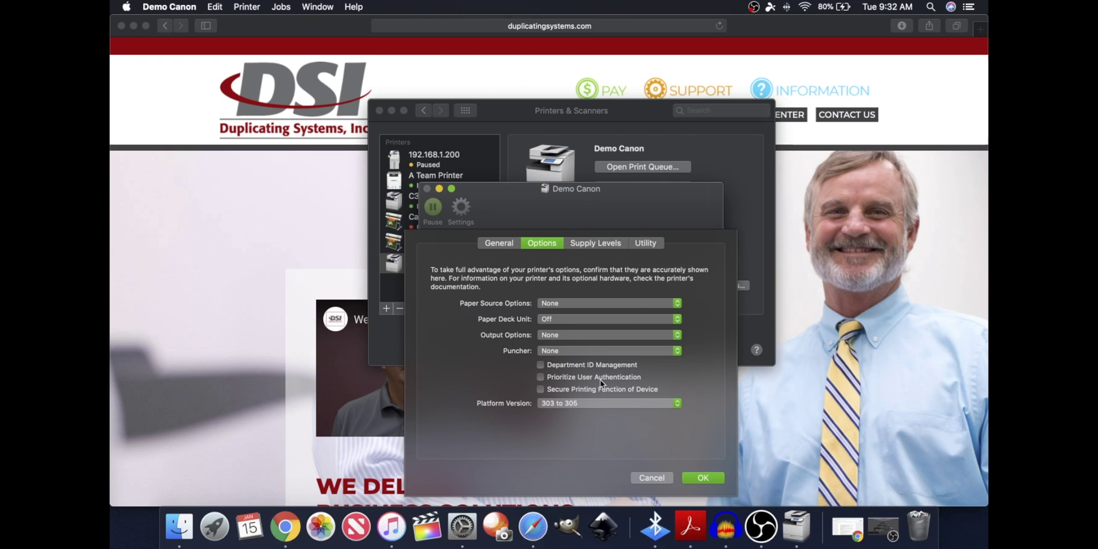
left_click(558, 366)
left_click(703, 479)
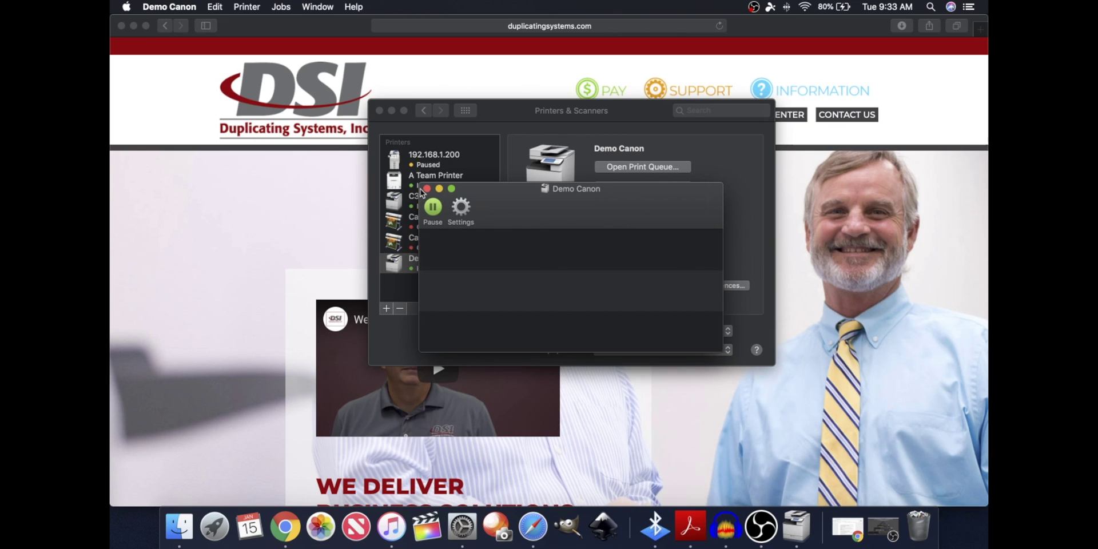
left_click(425, 189)
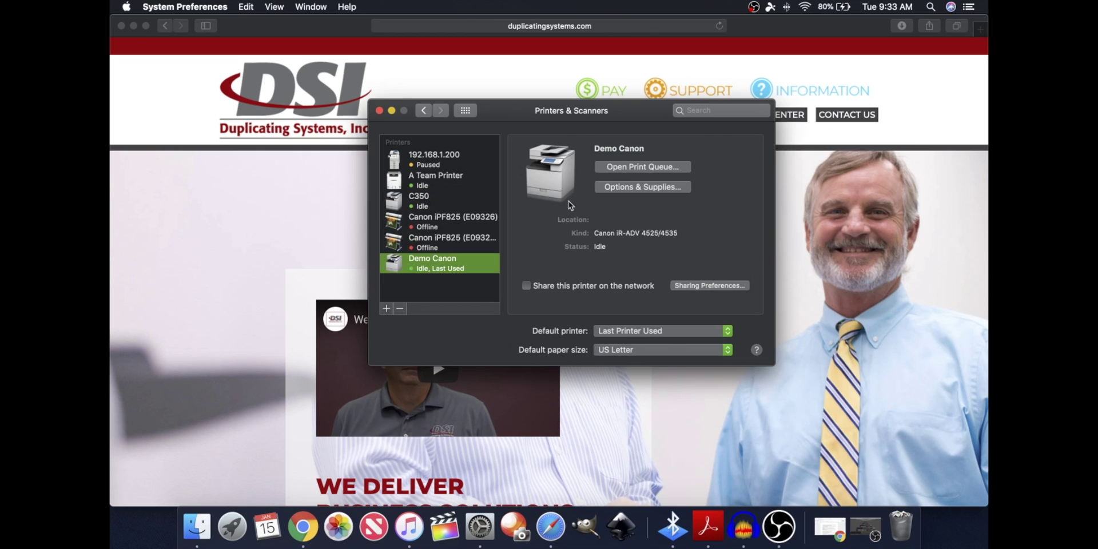
Close Printers & Scanners to return to the Duplicating Systems homepage in Chrome
left_click(379, 111)
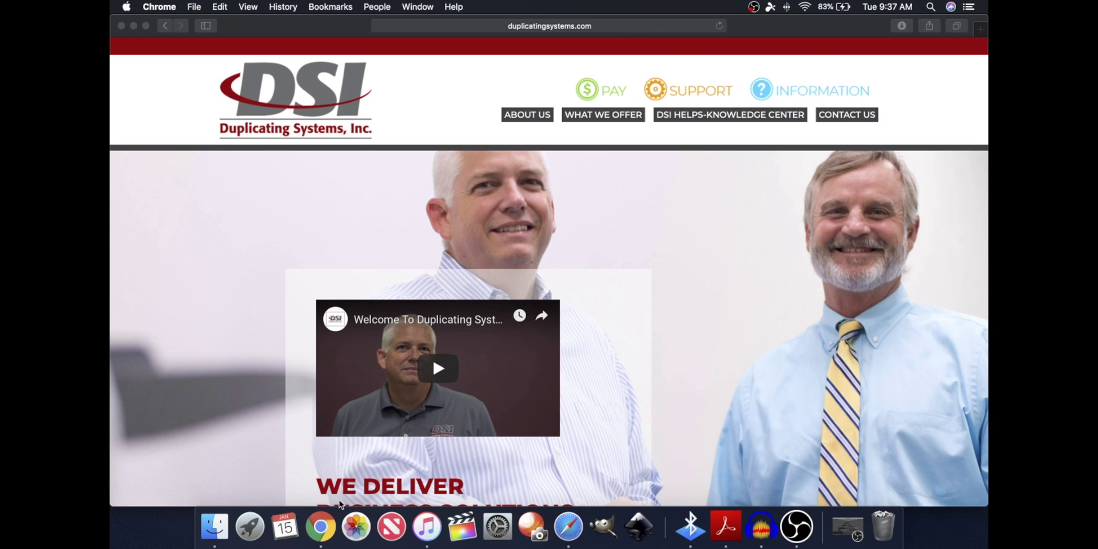
Open a new Chrome window and bring up the system print dialog with printer C350
left_click(319, 526)
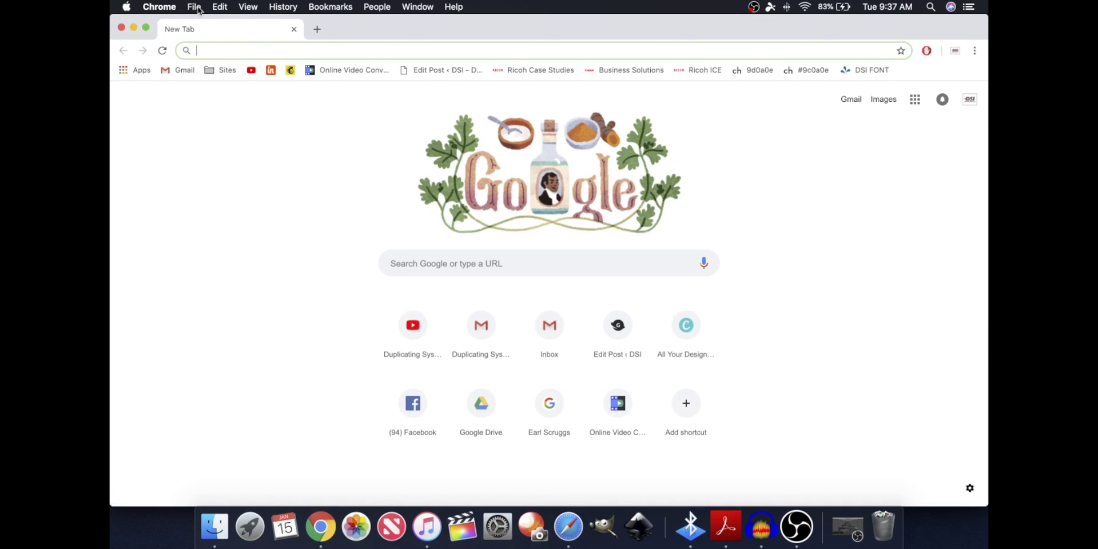
left_click(195, 7)
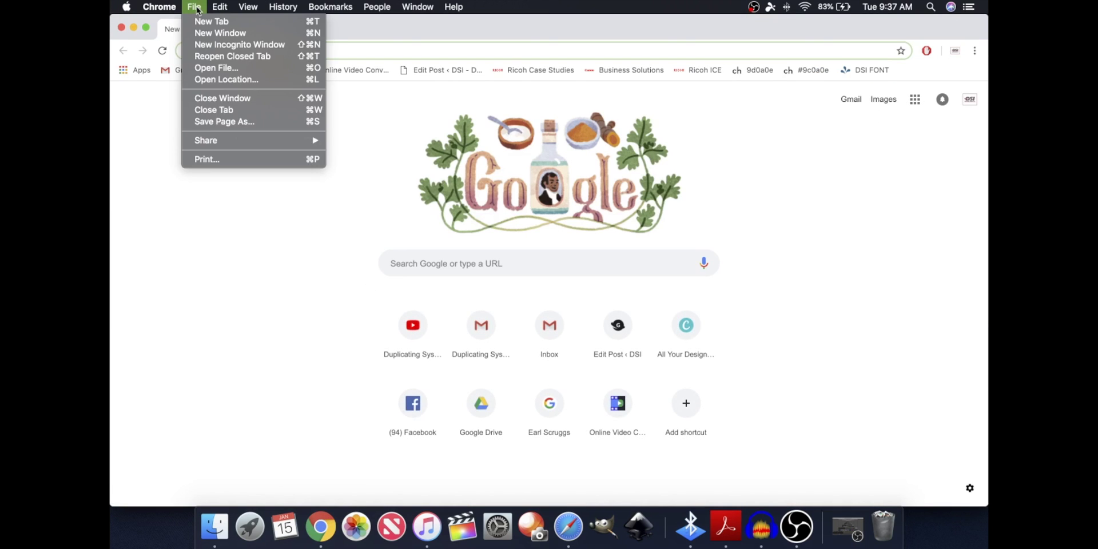
left_click(250, 163)
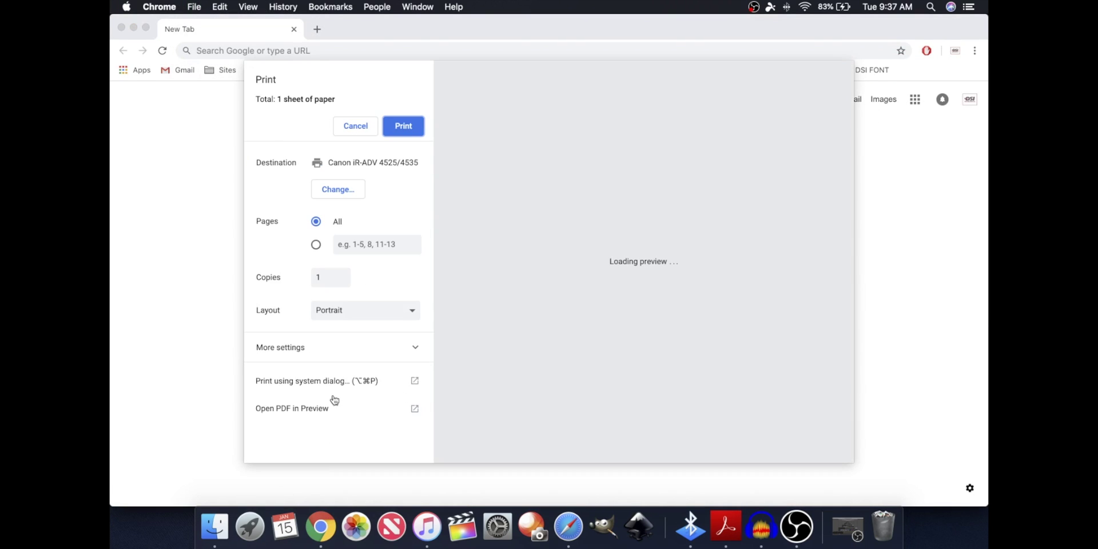
left_click(328, 384)
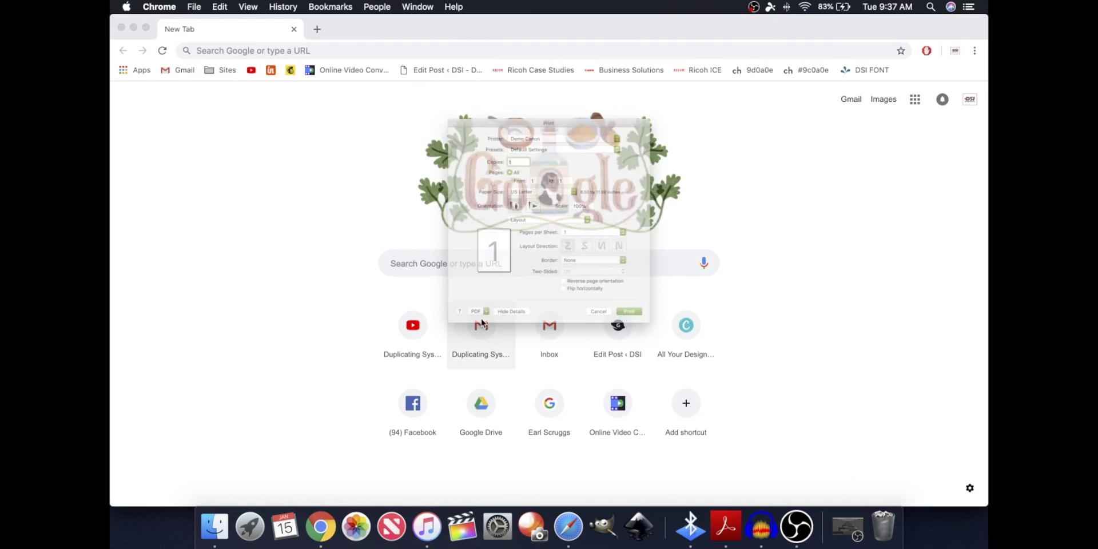
left_click(550, 93)
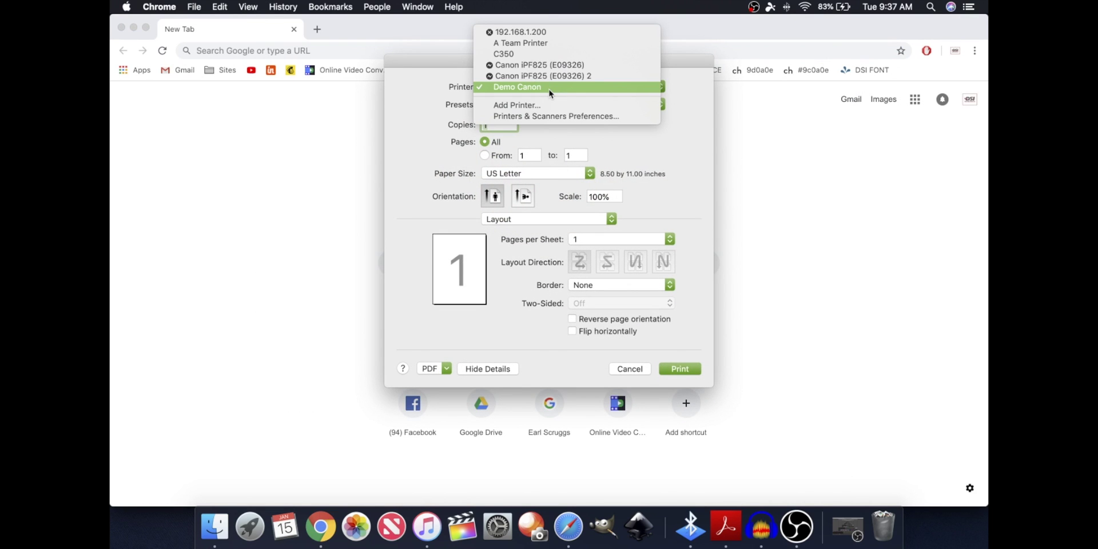
left_click(531, 54)
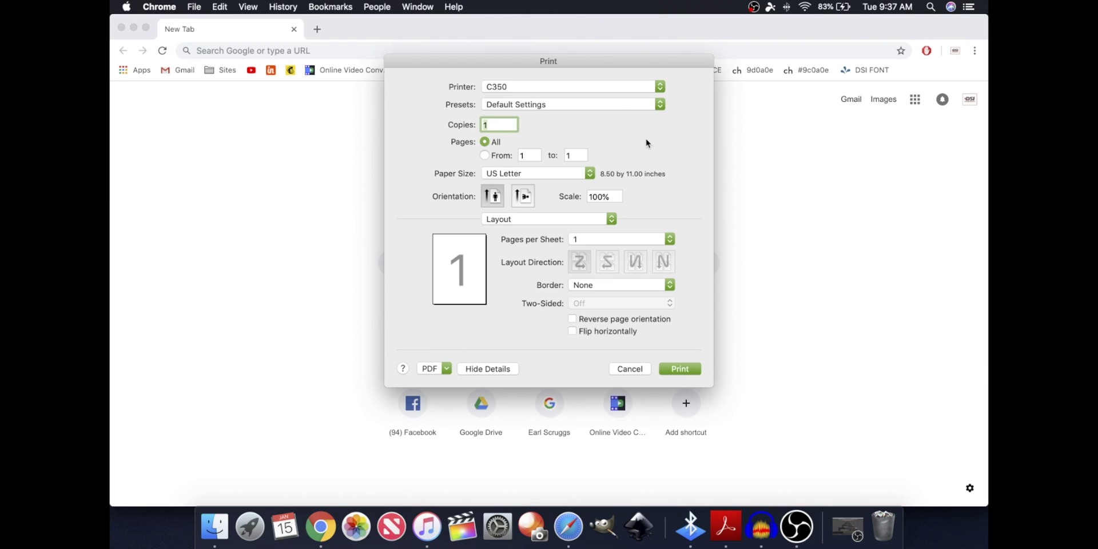
Set the Quality panel's colour mode to Black and White
left_click(562, 223)
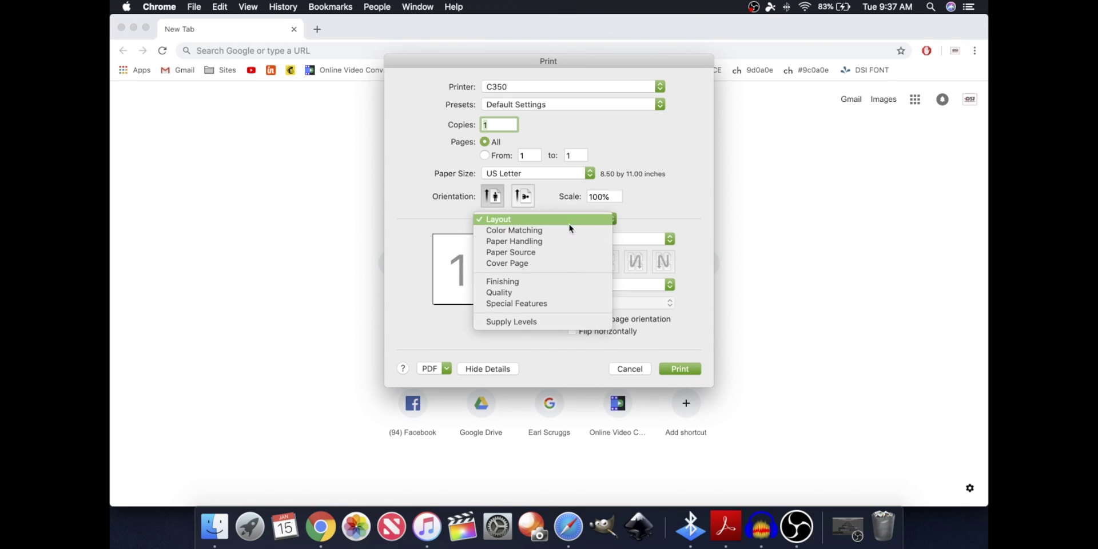
left_click(533, 293)
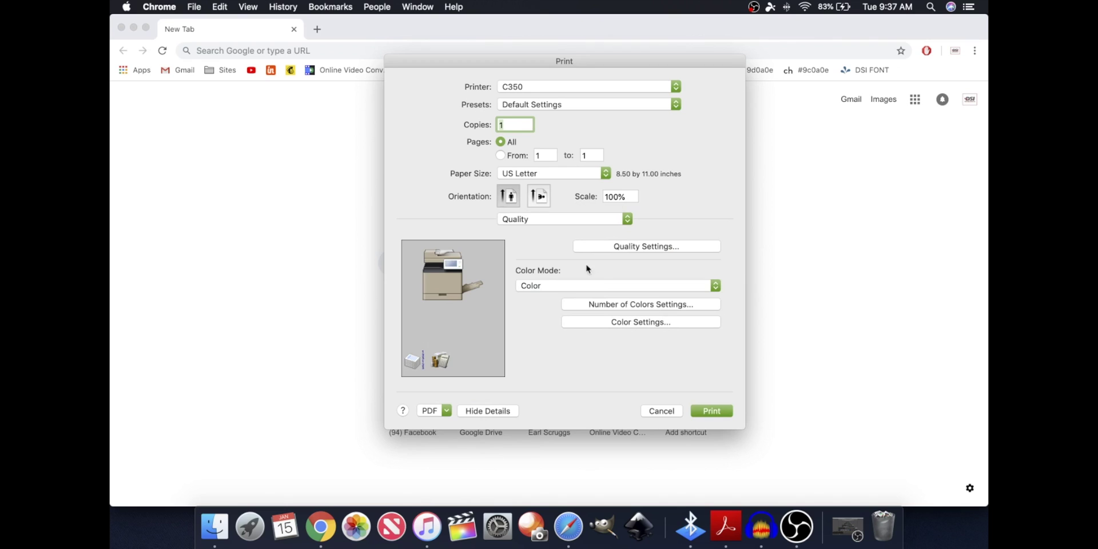
left_click(606, 289)
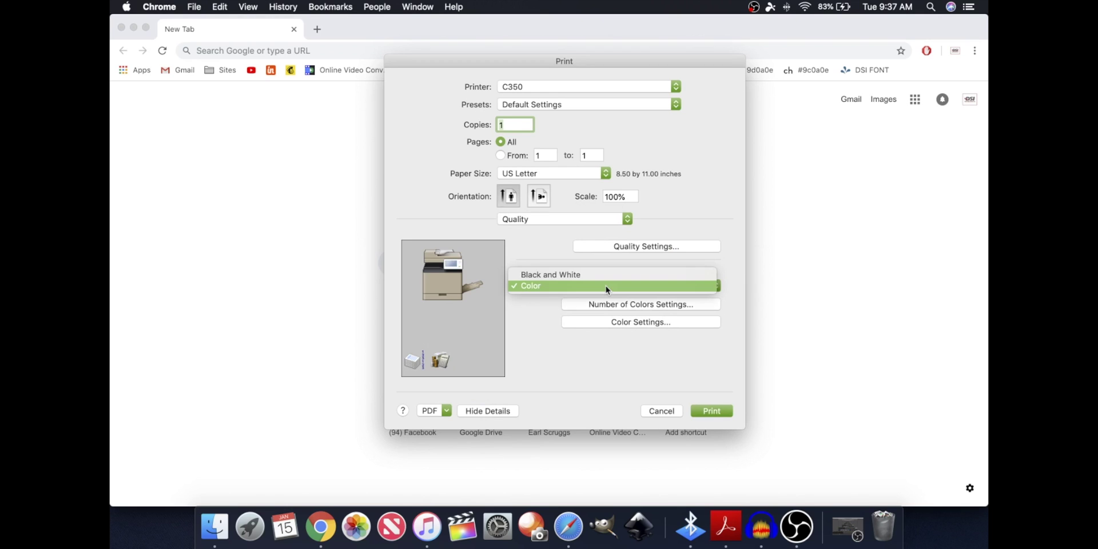
left_click(566, 275)
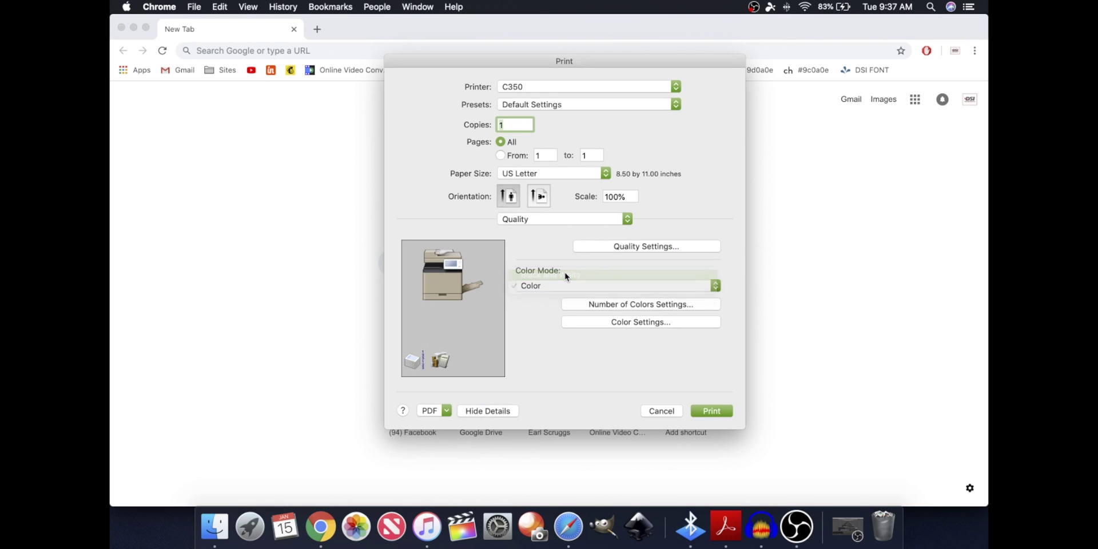
Enable Use Department ID Management in the Special Features panel
left_click(575, 223)
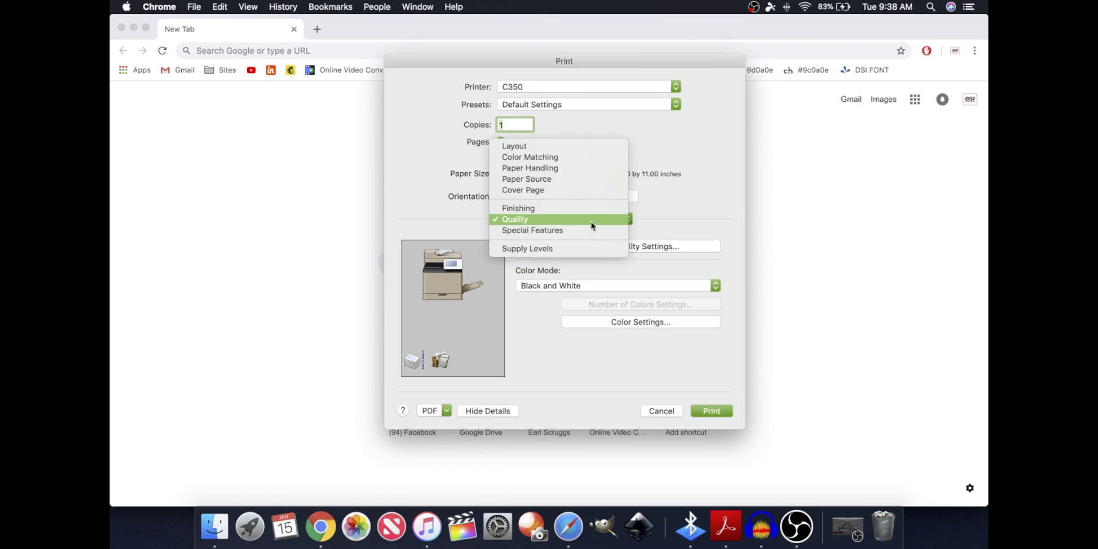
left_click(548, 232)
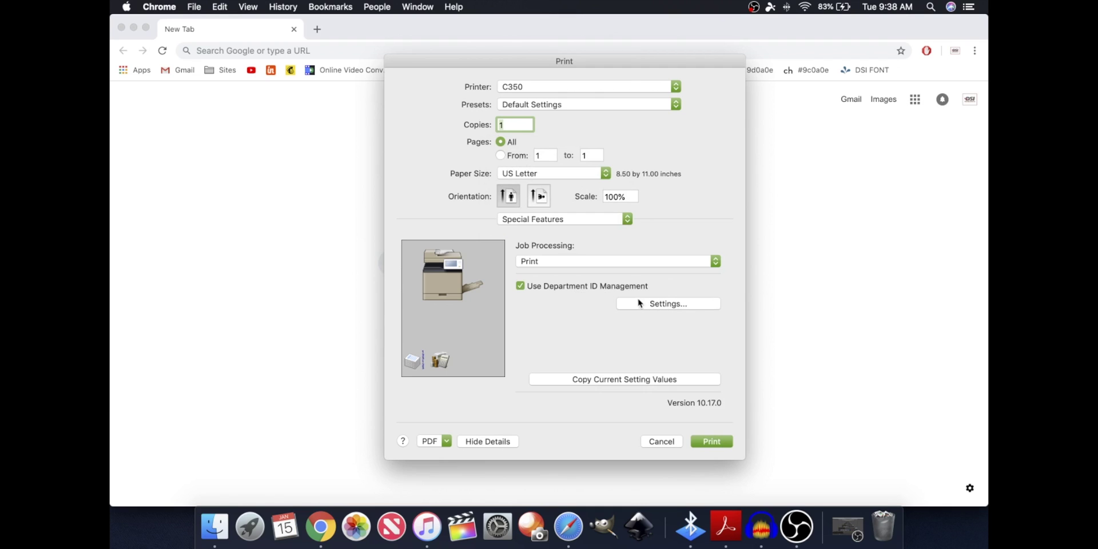
left_click(544, 287)
left_click(548, 288)
Enter the department ID and PIN in the Department ID/PIN Settings sheet and confirm
left_click(650, 305)
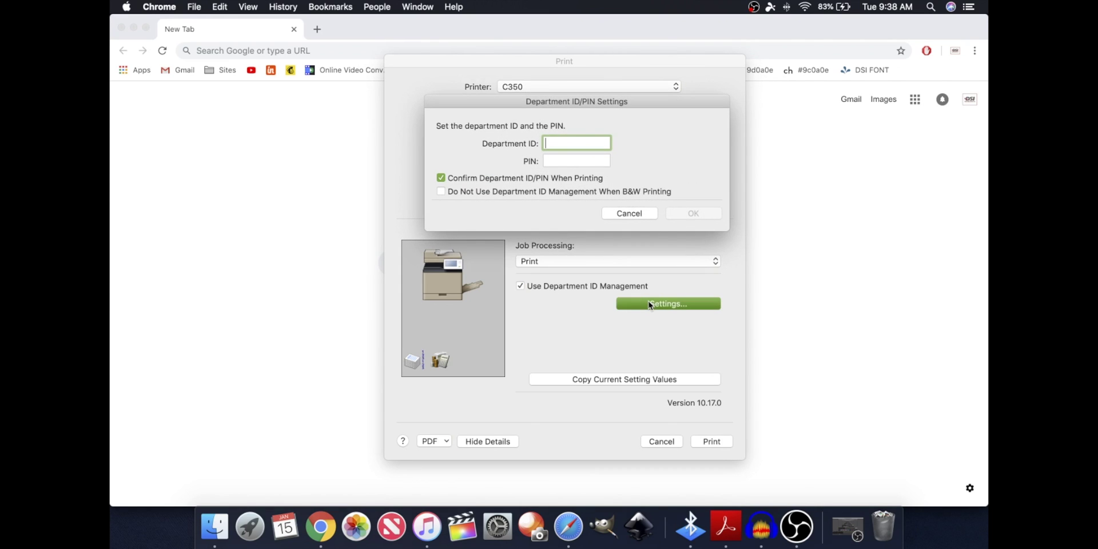
type("1234")
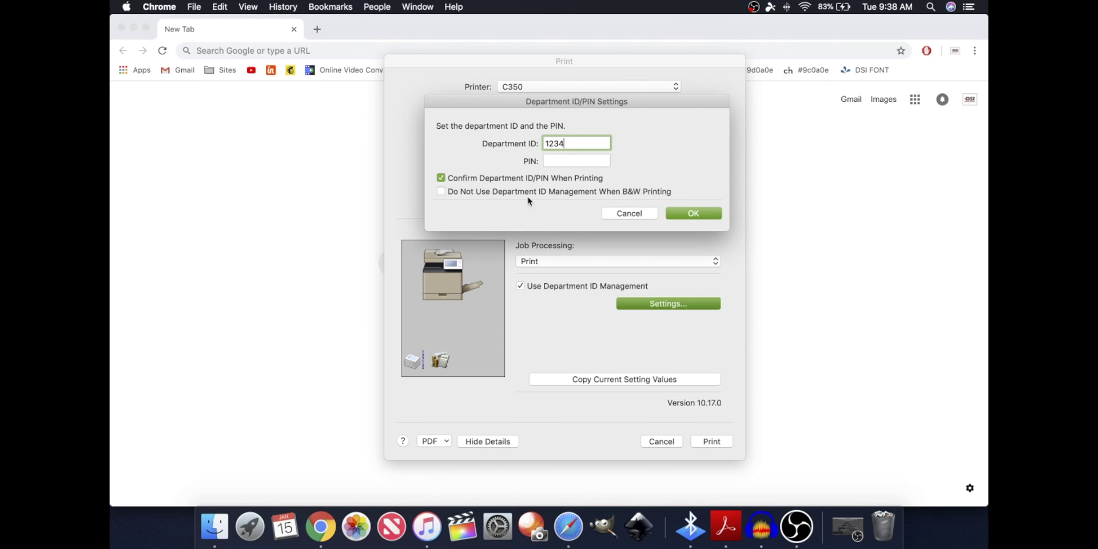
left_click(560, 162)
type("1234")
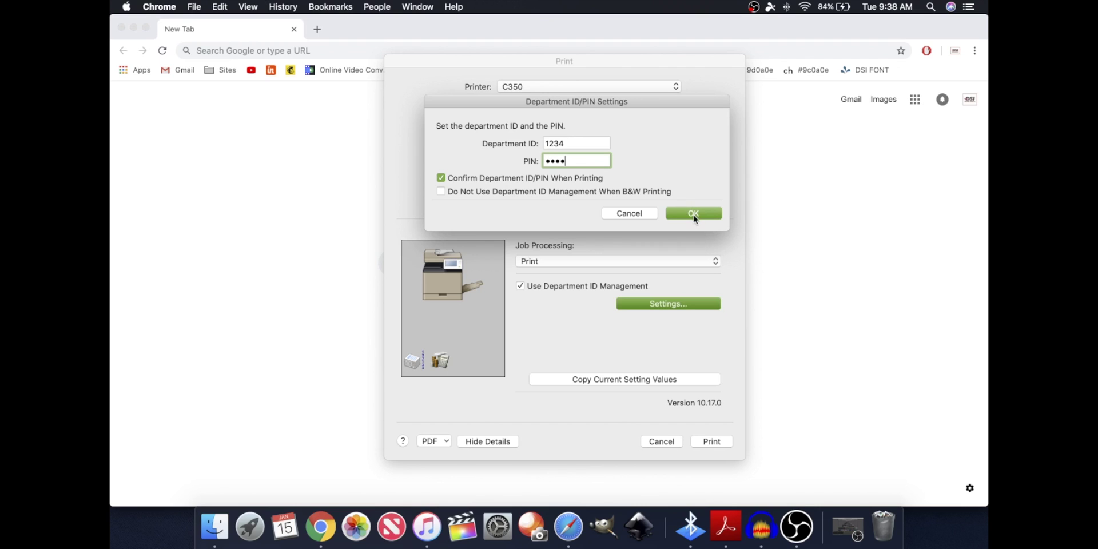
left_click(699, 215)
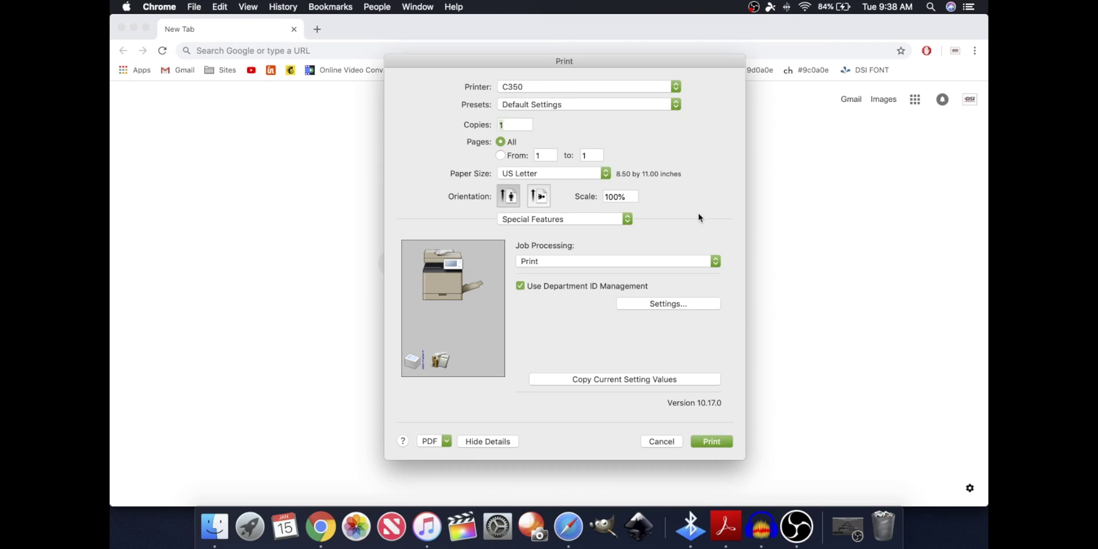
Save the current black-and-white settings as the preset 'B&W-DeptID'
left_click(523, 221)
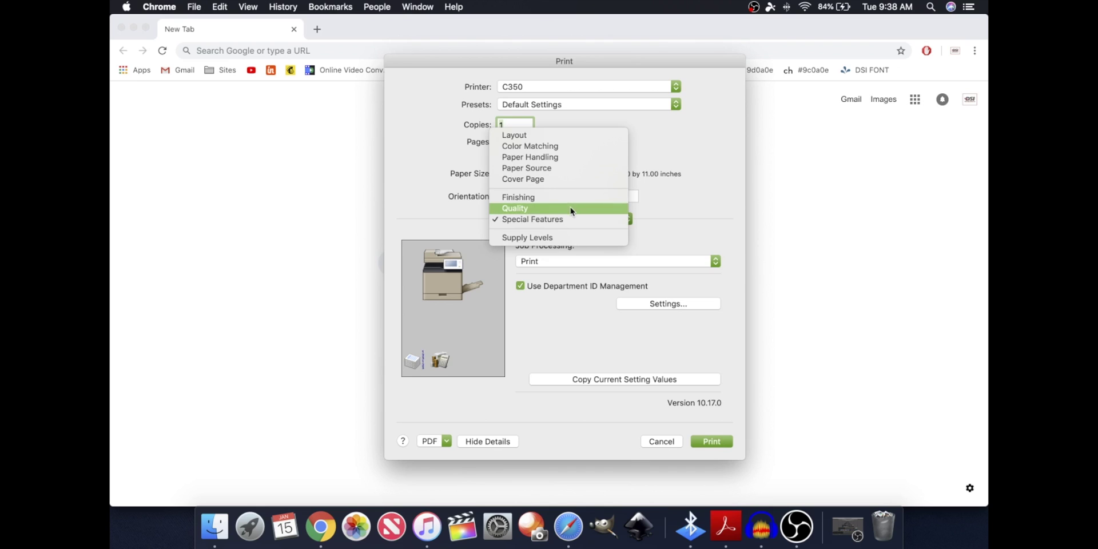
left_click(611, 210)
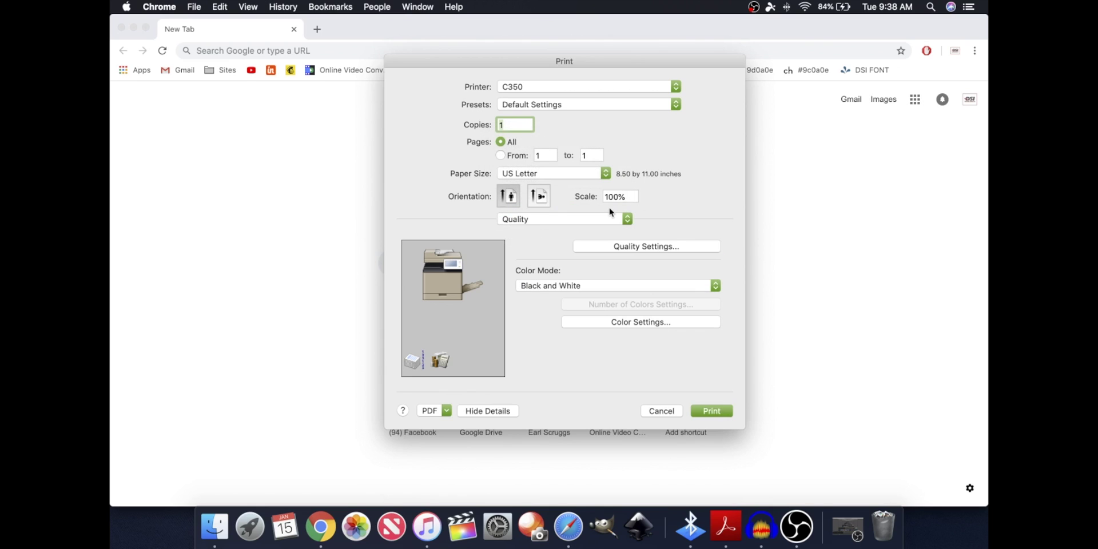
left_click(568, 104)
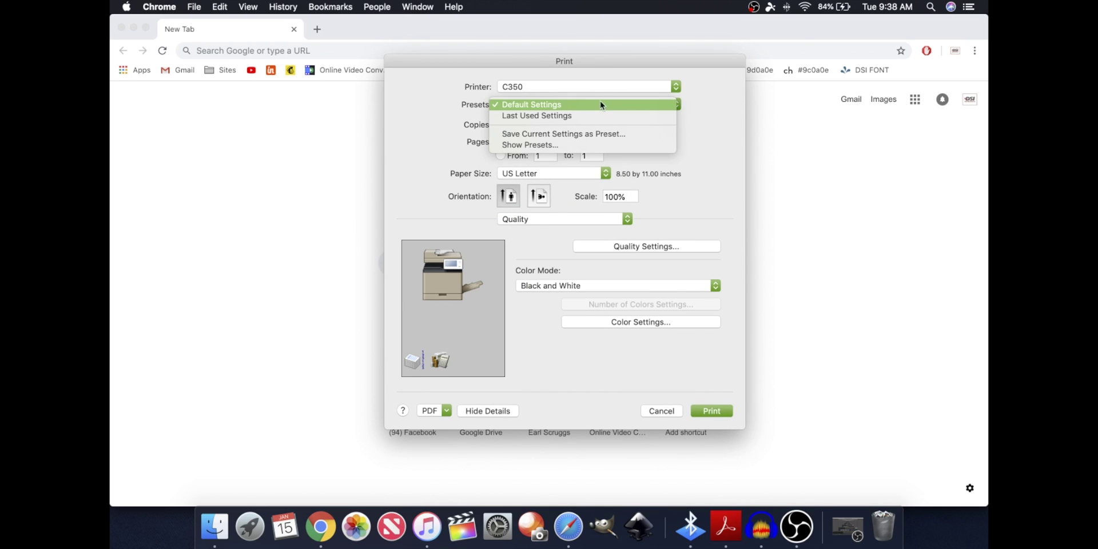
left_click(577, 136)
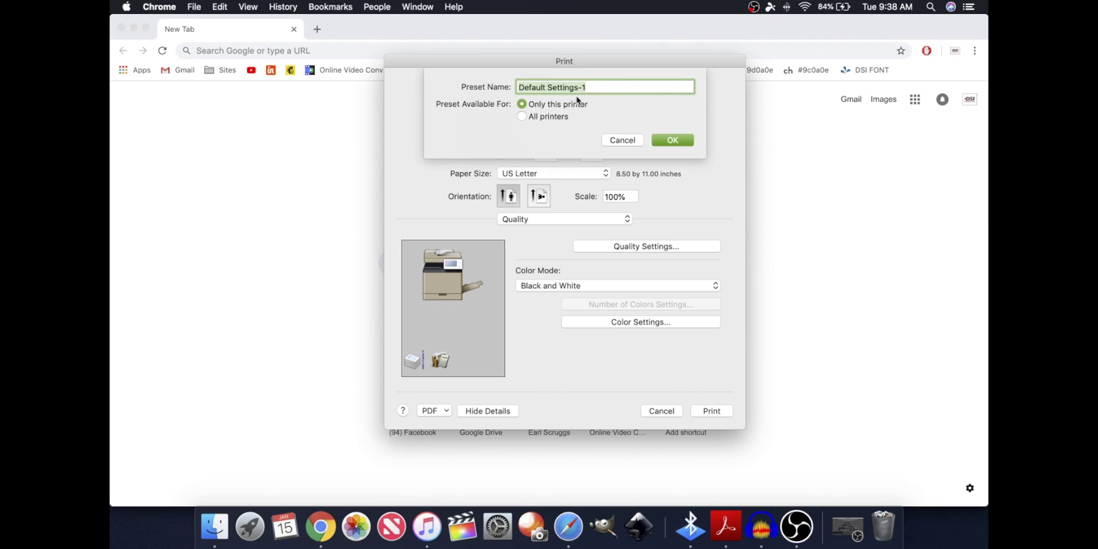
type("B&W-Dept")
key("BackSpace")
type("ID")
key("Return")
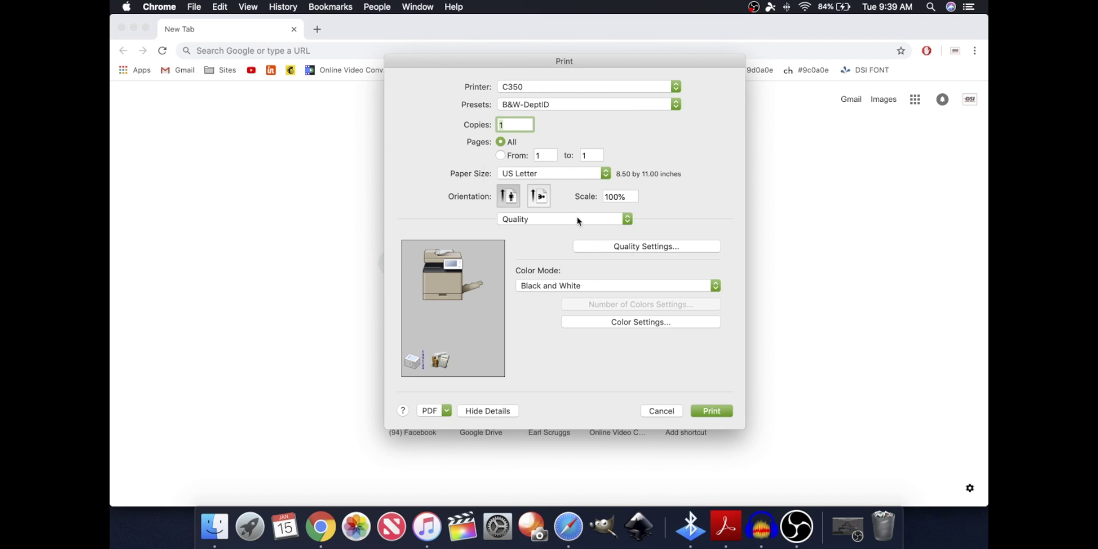
Change the Quality panel's colour mode to Color
left_click(577, 220)
left_click(578, 219)
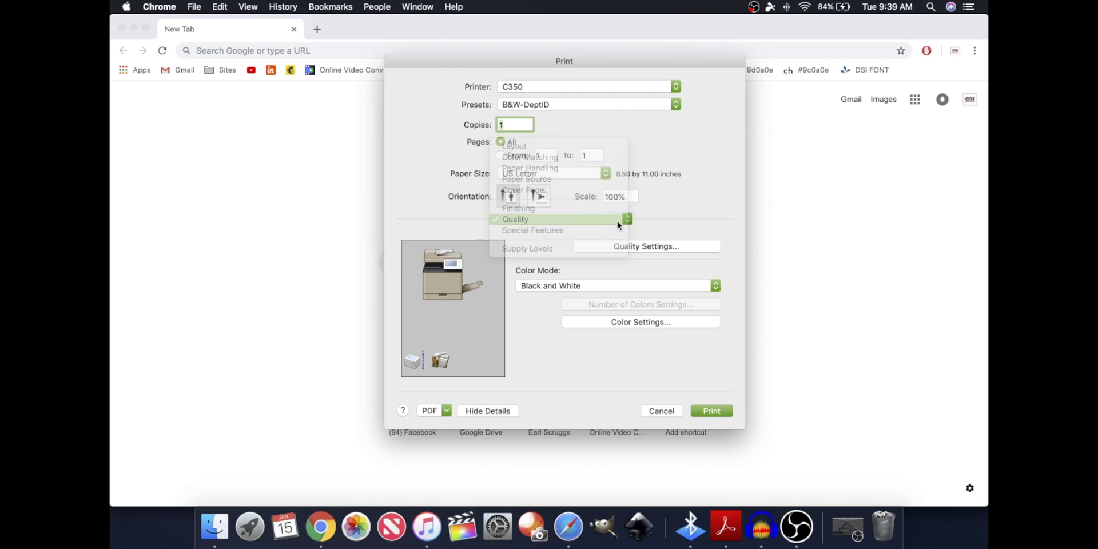
left_click(609, 288)
left_click(599, 298)
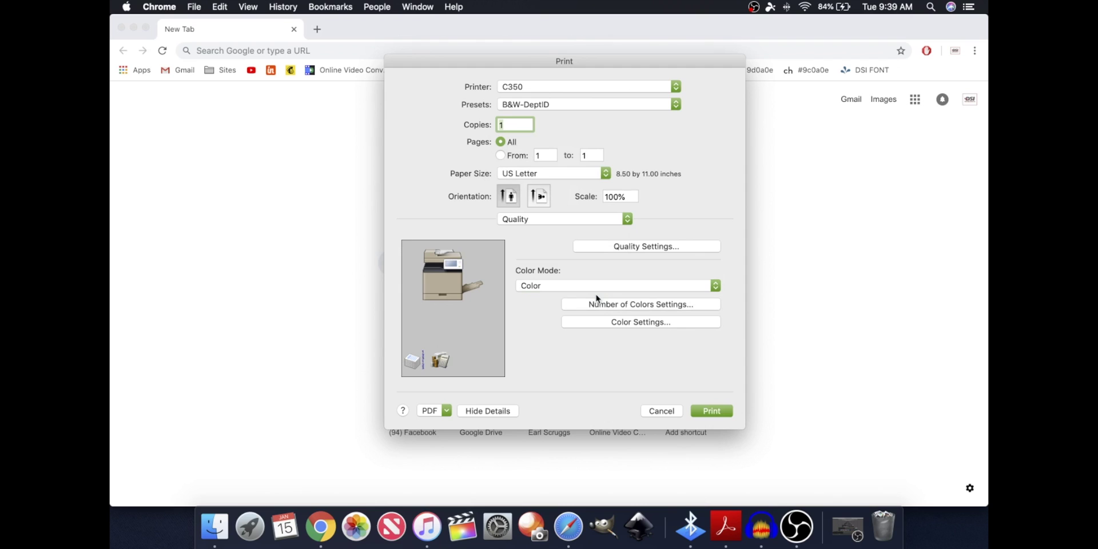
Save the colour settings as preset 'Color-DeptID' and confirm both presets are listed
left_click(563, 109)
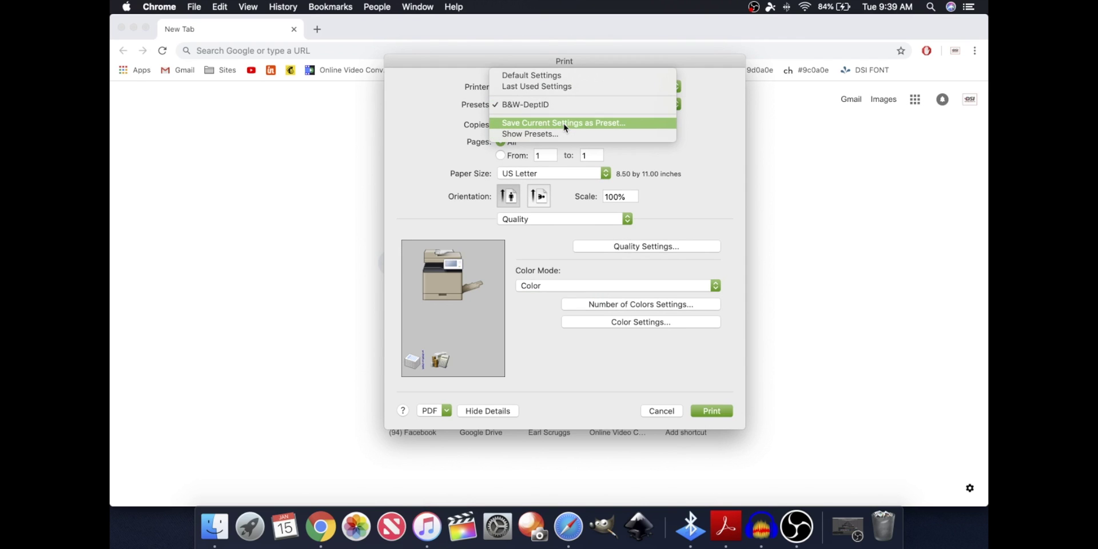
left_click(564, 123)
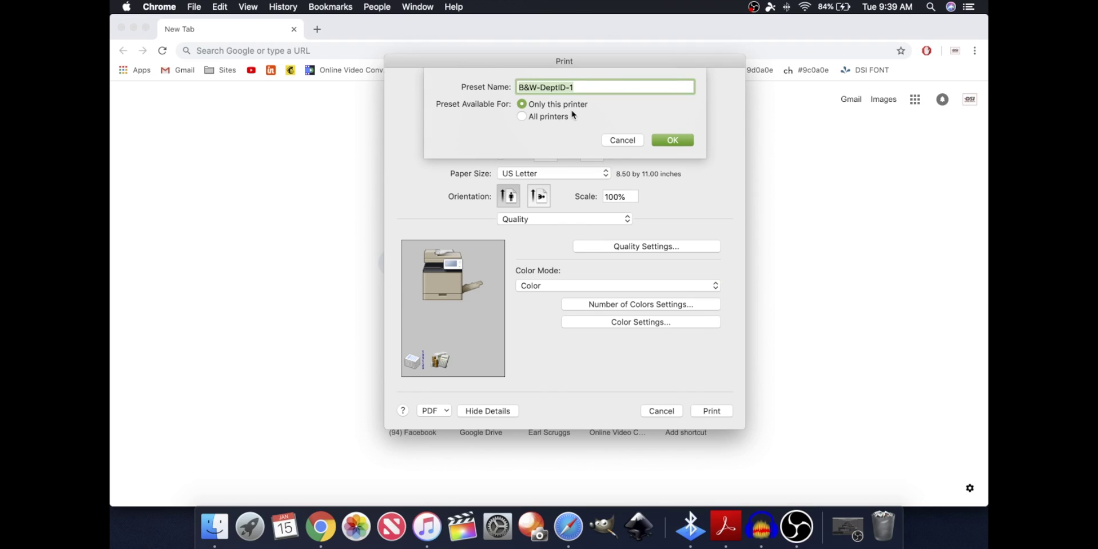
left_click(531, 83)
key("BackSpace")
key("BackSpace")
key("BackSpace")
type("Color")
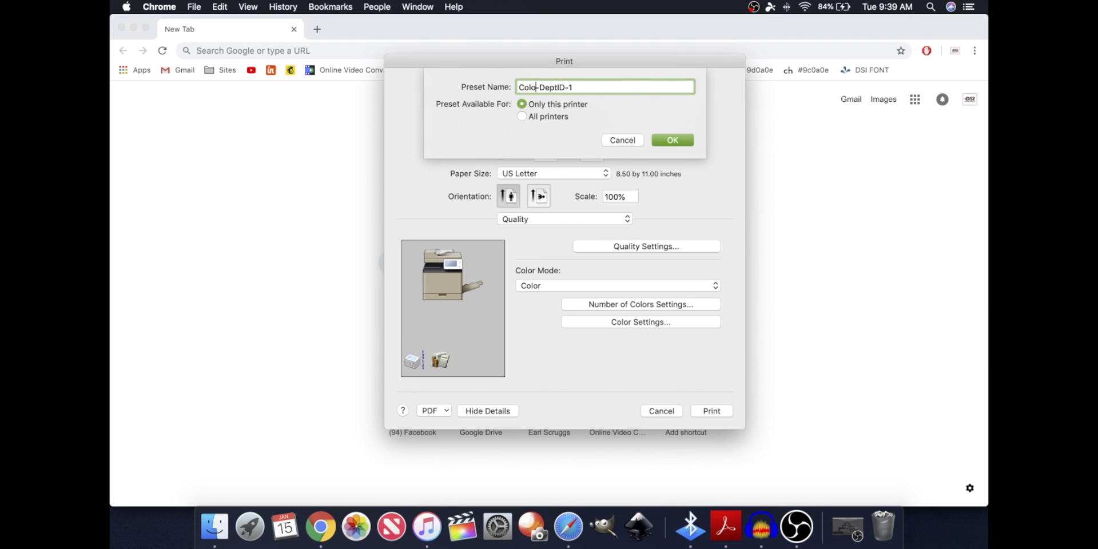
left_click(608, 85)
key("BackSpace")
key("BackSpace")
left_click(666, 140)
left_click(603, 105)
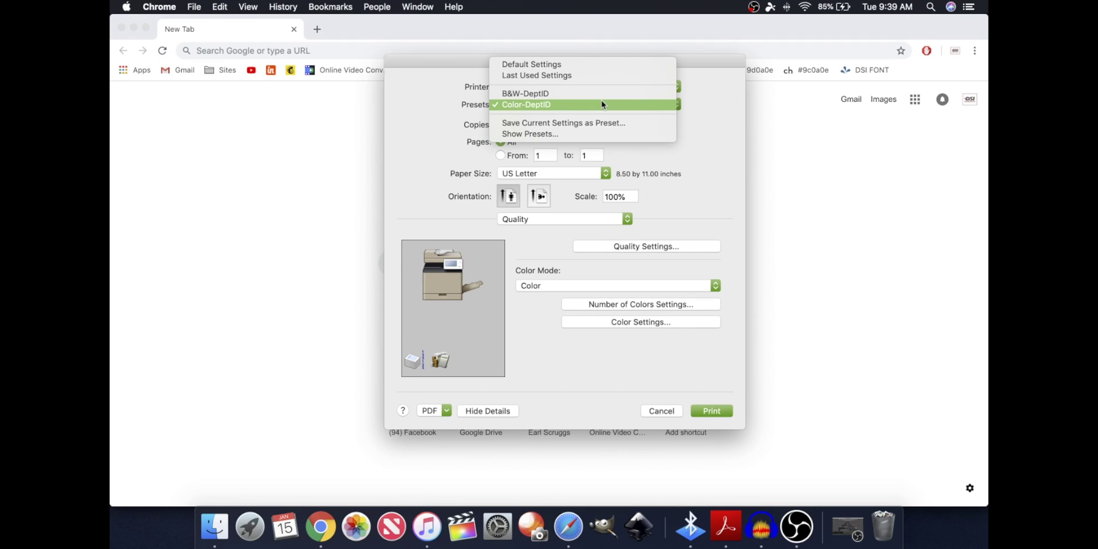
Switch to the B&W-DeptID preset and display the Paper Source panel
left_click(606, 95)
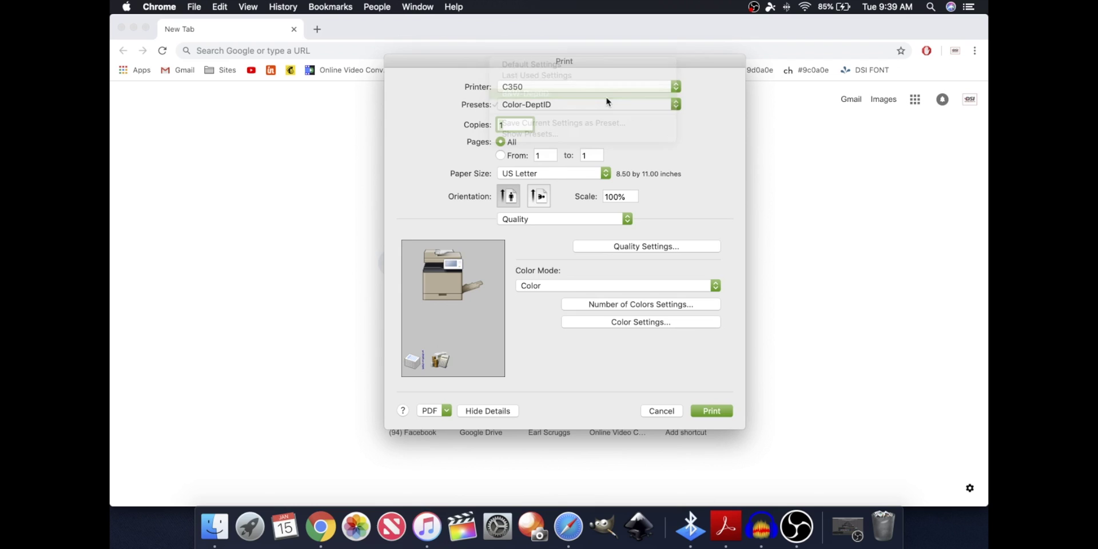
left_click(562, 220)
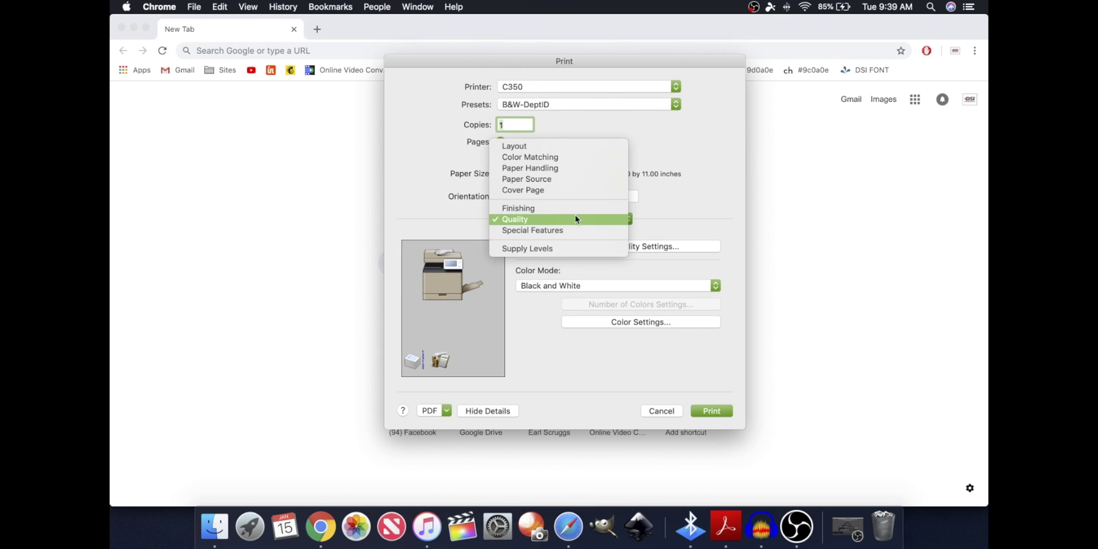
left_click(610, 117)
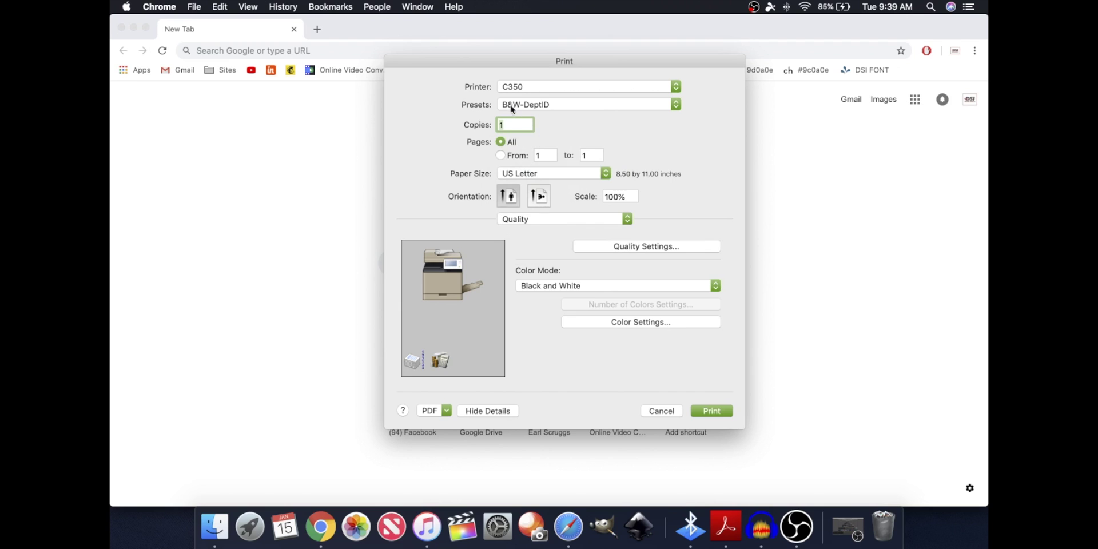
left_click(556, 221)
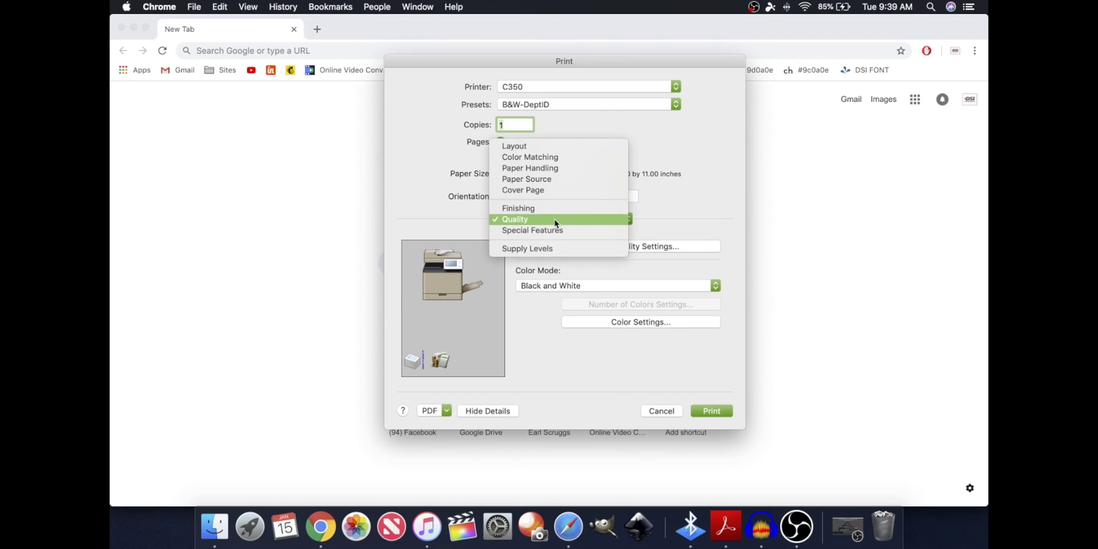
left_click(548, 179)
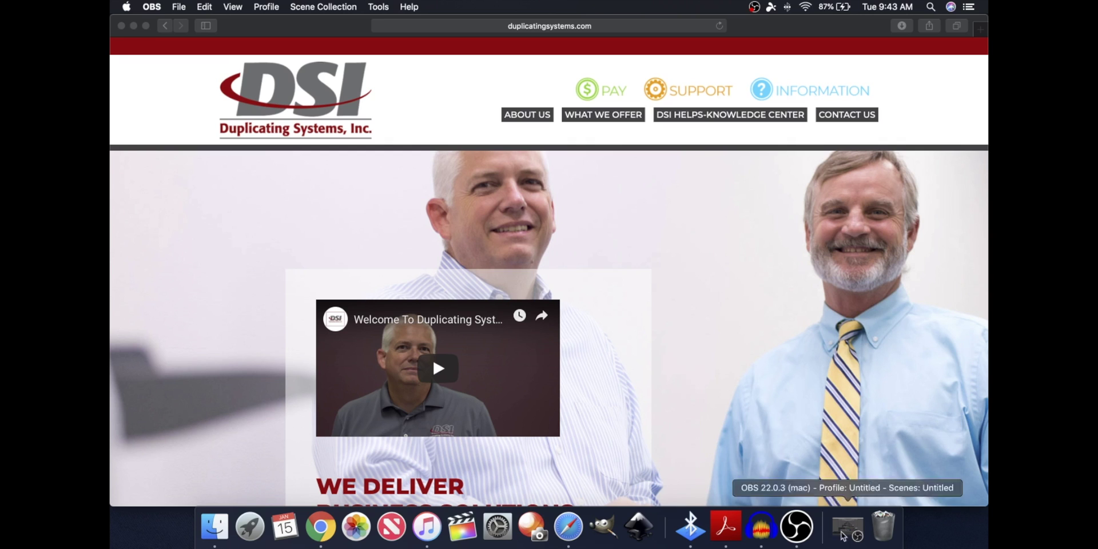
Reopen the Demo Canon printer's Options tab in System Preferences
left_click(493, 529)
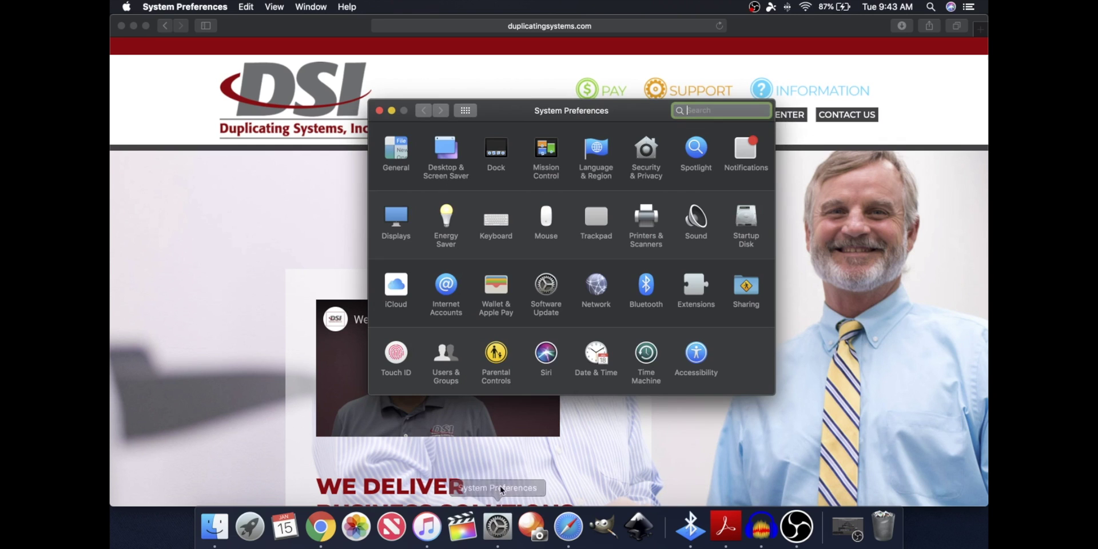
left_click(644, 221)
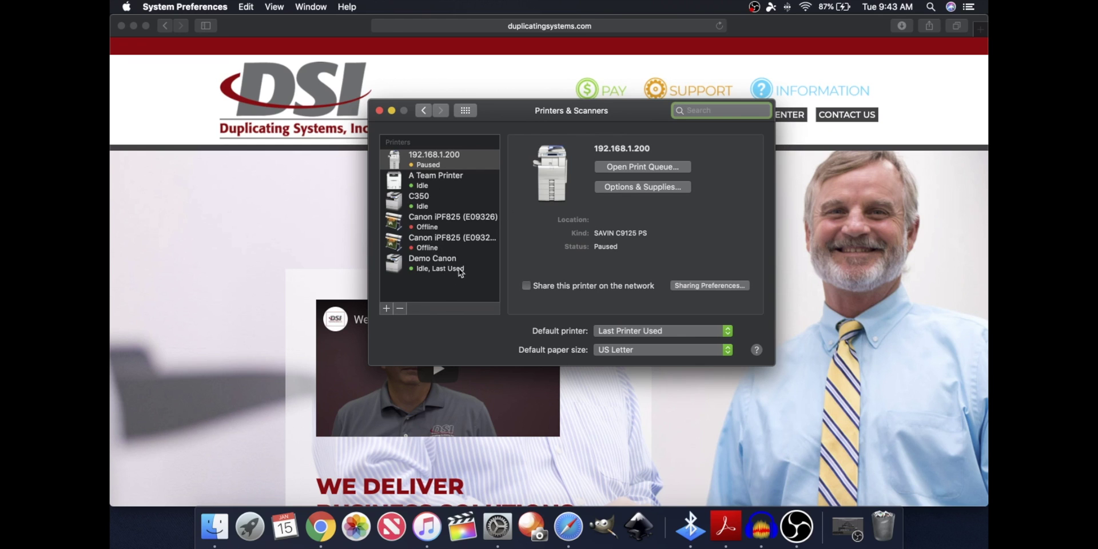
double_click(444, 266)
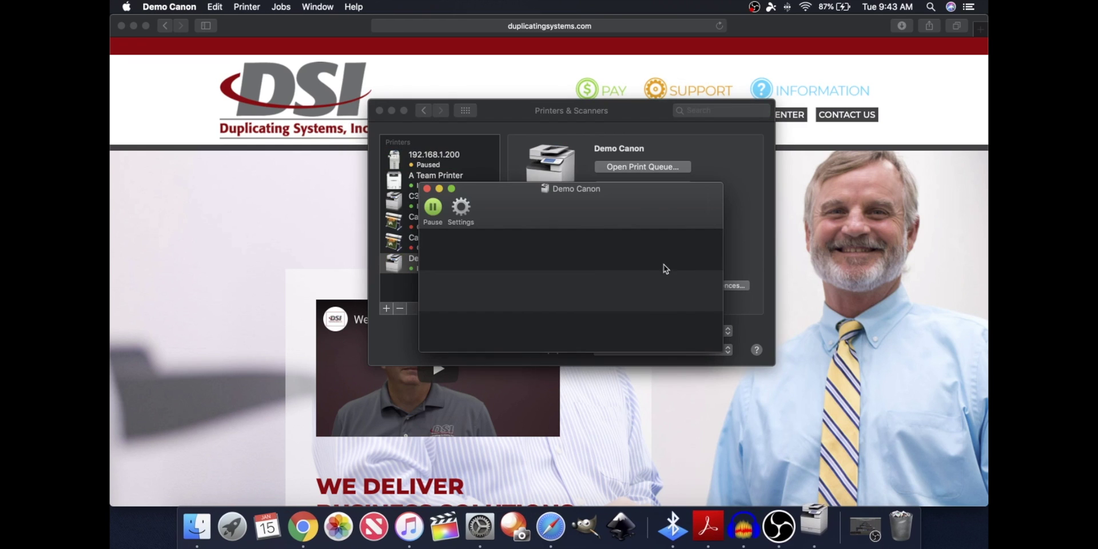
left_click(460, 212)
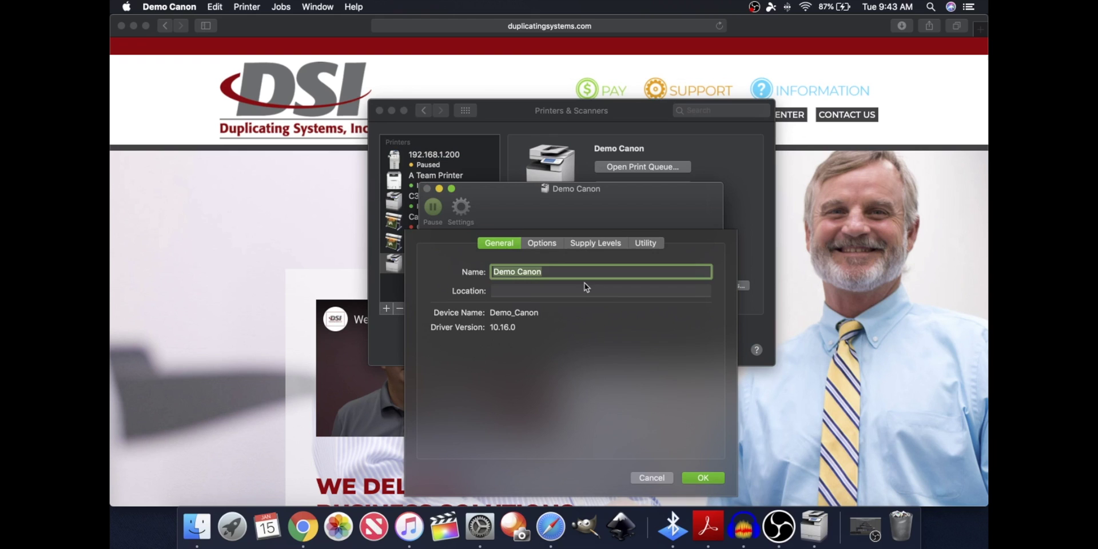
left_click(549, 244)
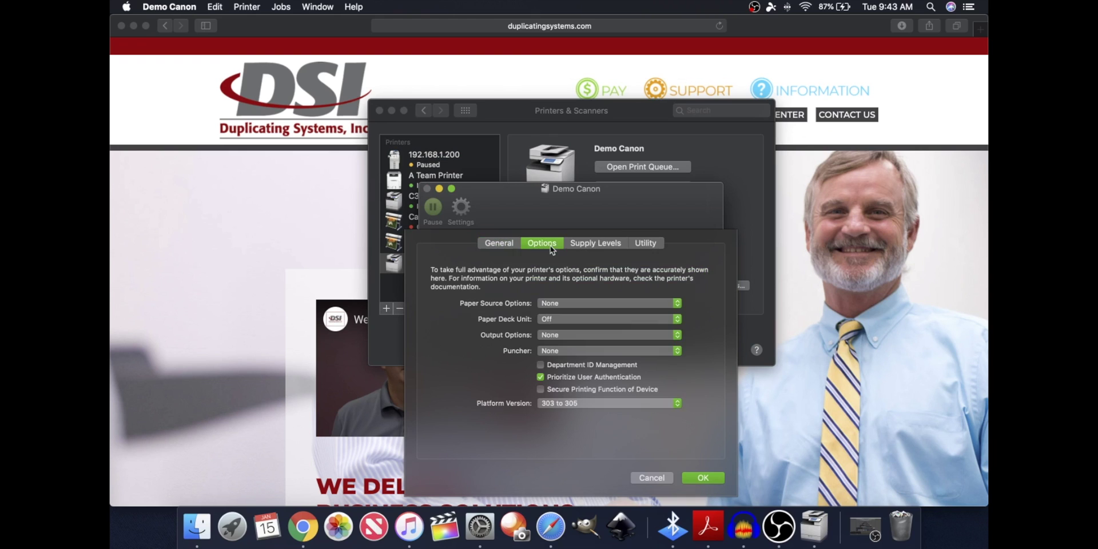
Turn off Department ID Management, enable Prioritize User Authentication, save, and close the queue
left_click(568, 377)
left_click(578, 366)
left_click(574, 379)
left_click(713, 477)
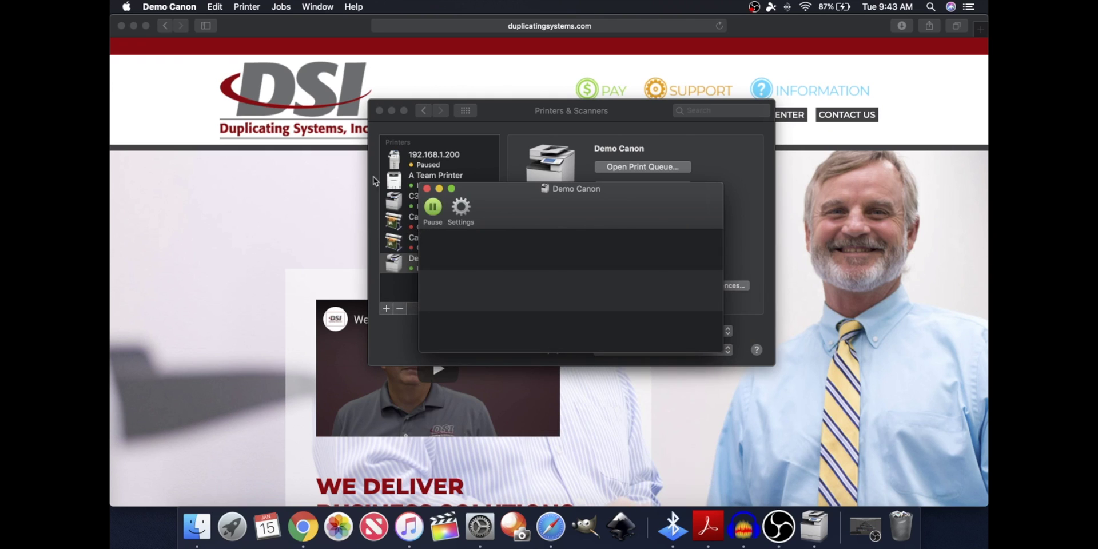
left_click(427, 188)
Leave Printers & Scanners, print Chrome's new tab via the system dialog, and show Special Features
left_click(378, 110)
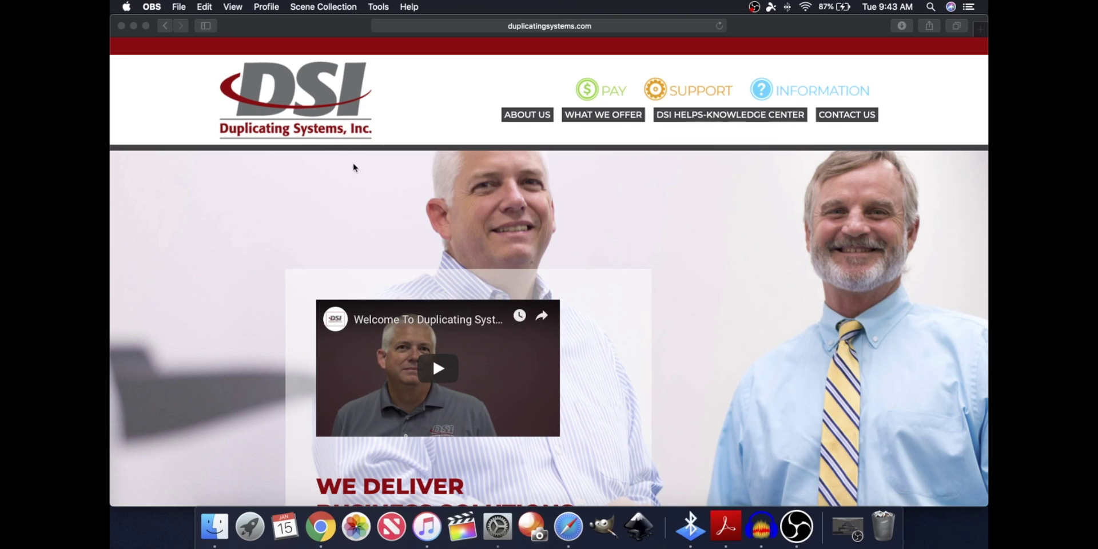
left_click(321, 526)
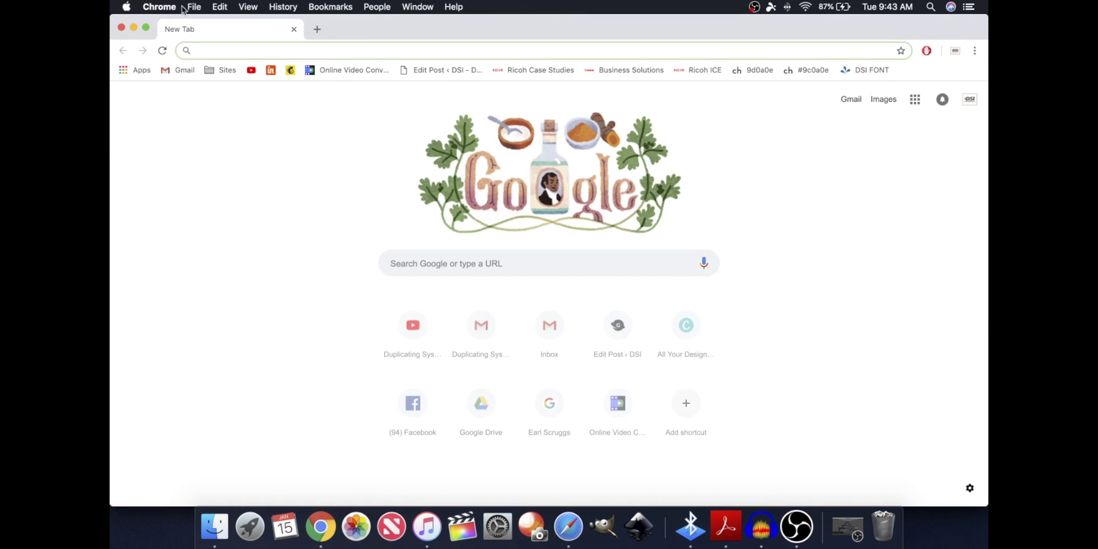
left_click(192, 7)
left_click(254, 162)
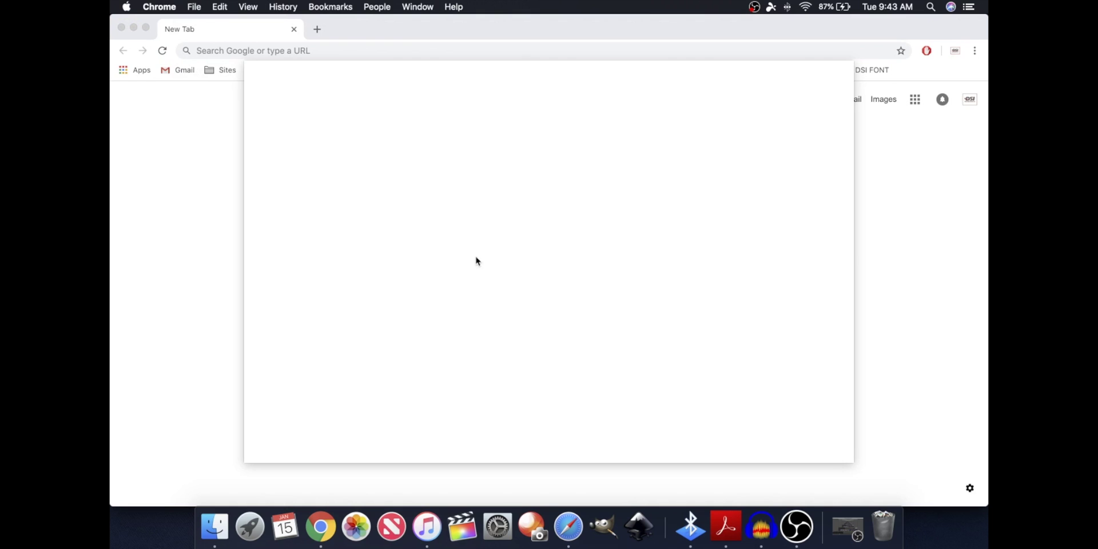
left_click(345, 380)
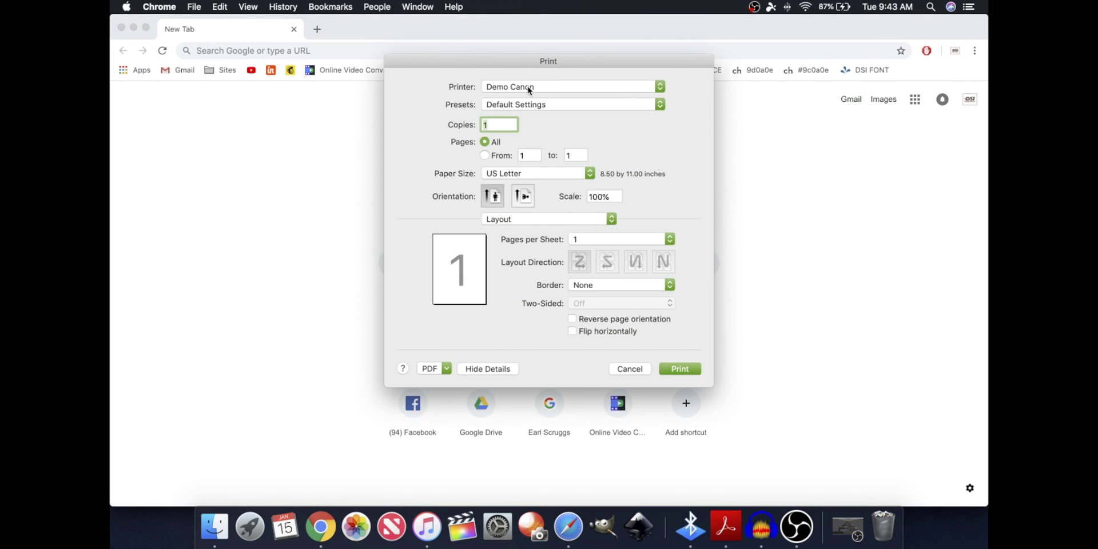
left_click(542, 223)
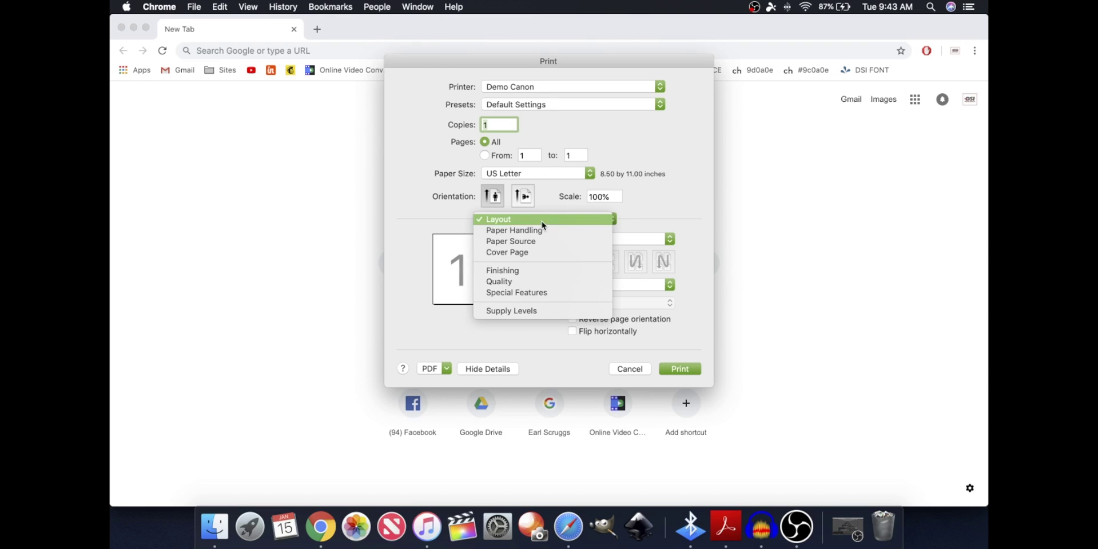
left_click(531, 294)
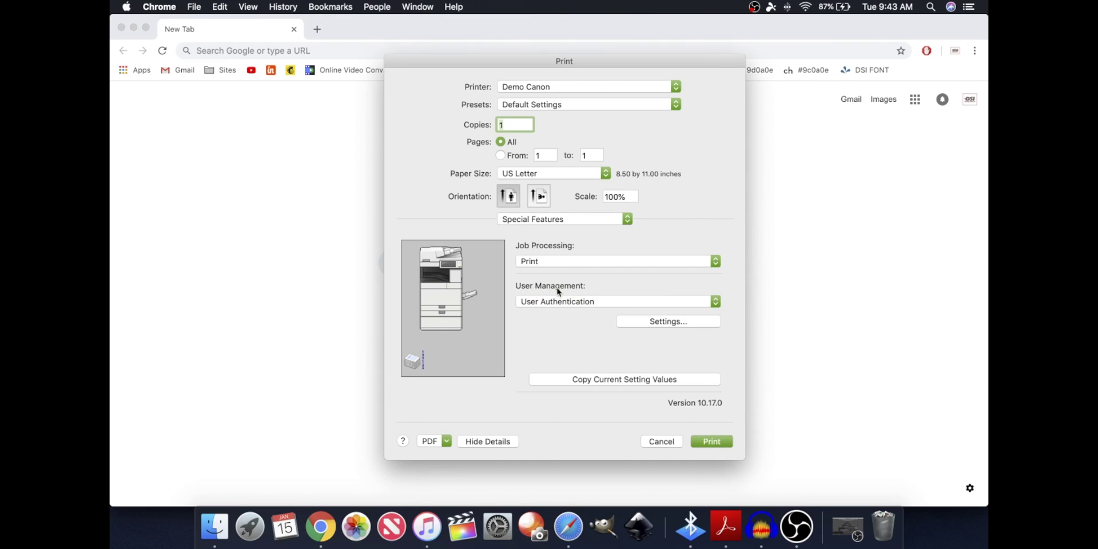
Enter the user name and password in the user authentication settings and save them
left_click(667, 324)
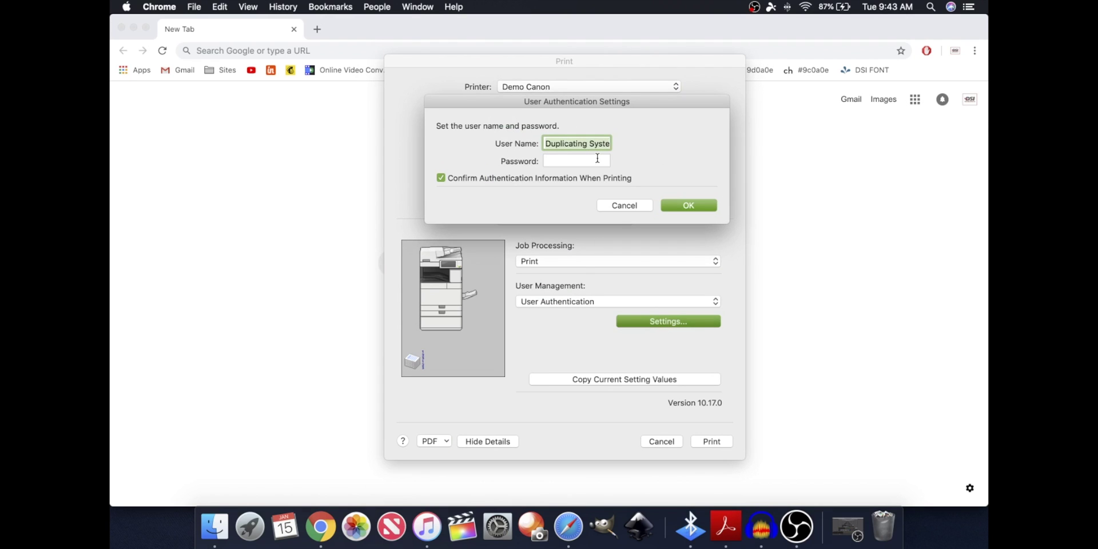
type("gabriel")
key("Tab")
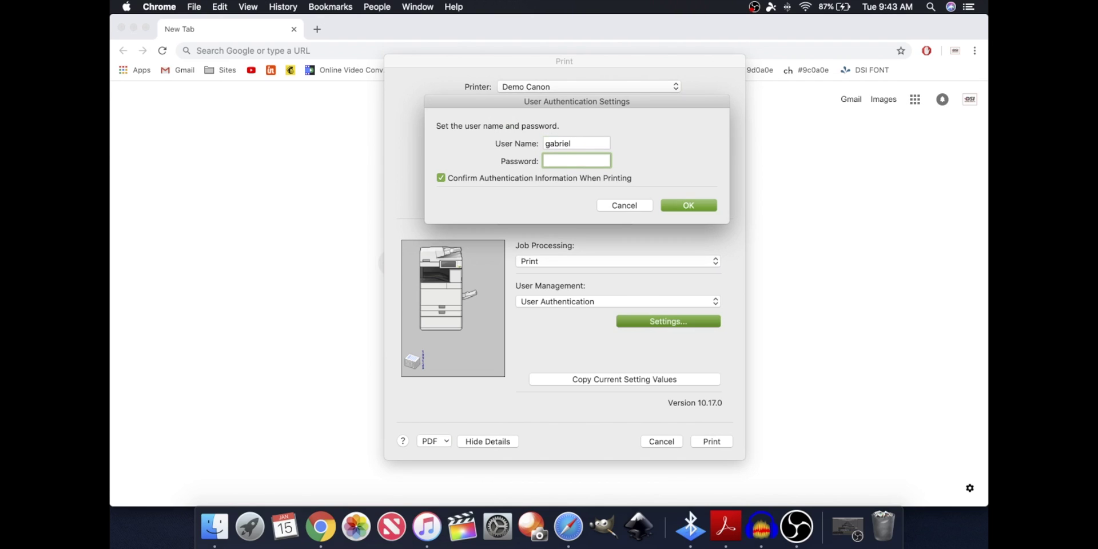
type("••••")
left_click(676, 203)
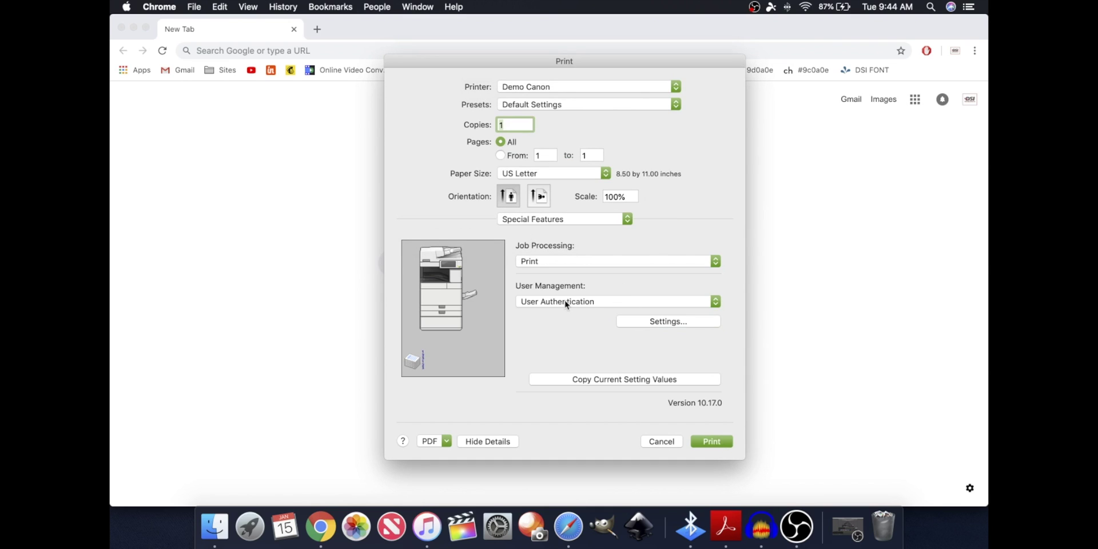
Recheck the saved authentication credentials, then cancel the Print dialog without printing
left_click(651, 321)
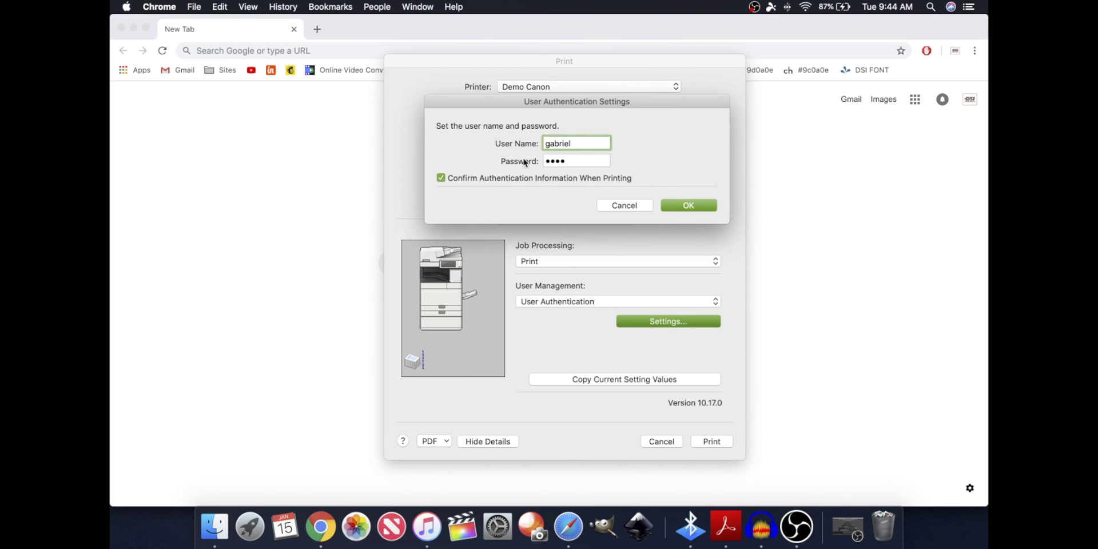
left_click(682, 205)
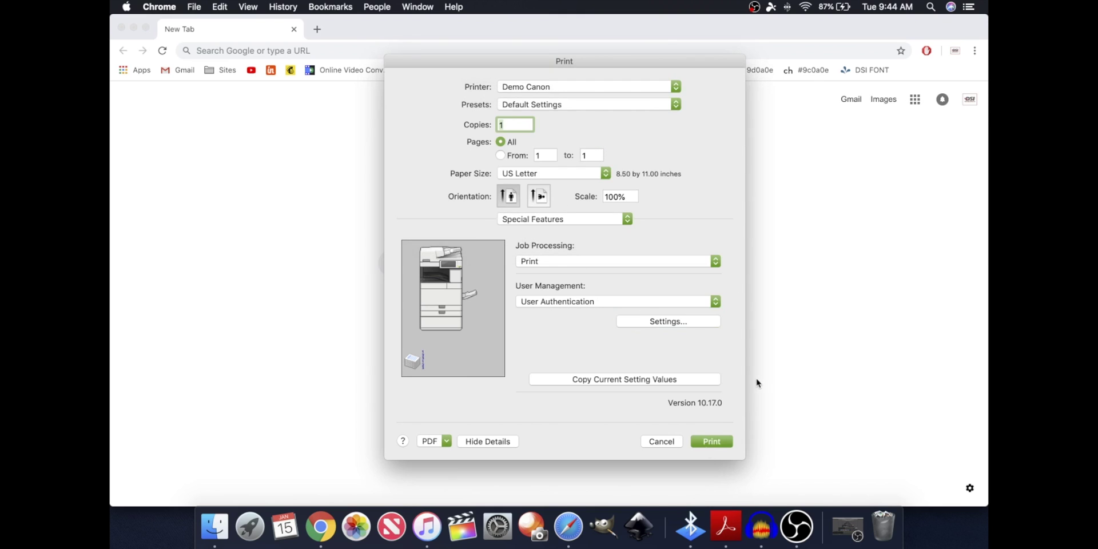
left_click(662, 444)
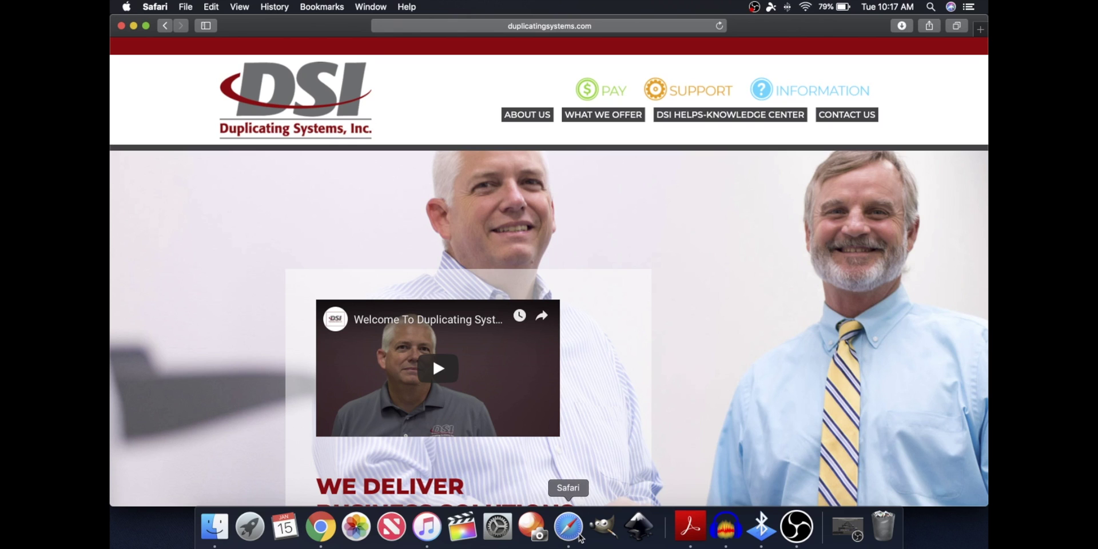
Reopen the macOS system Print dialog for Chrome's New Tab page
left_click(326, 529)
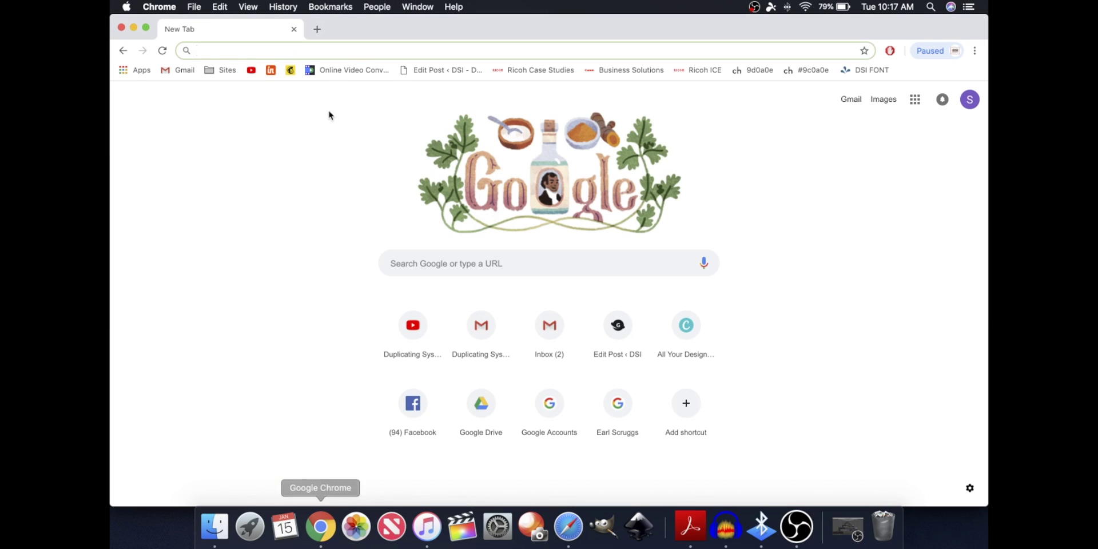
left_click(198, 8)
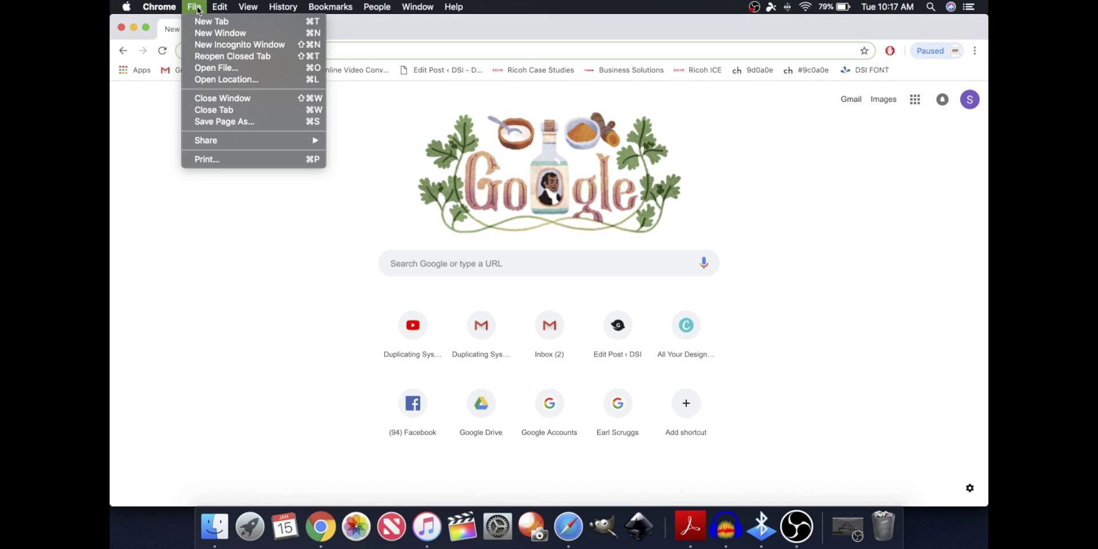
left_click(249, 159)
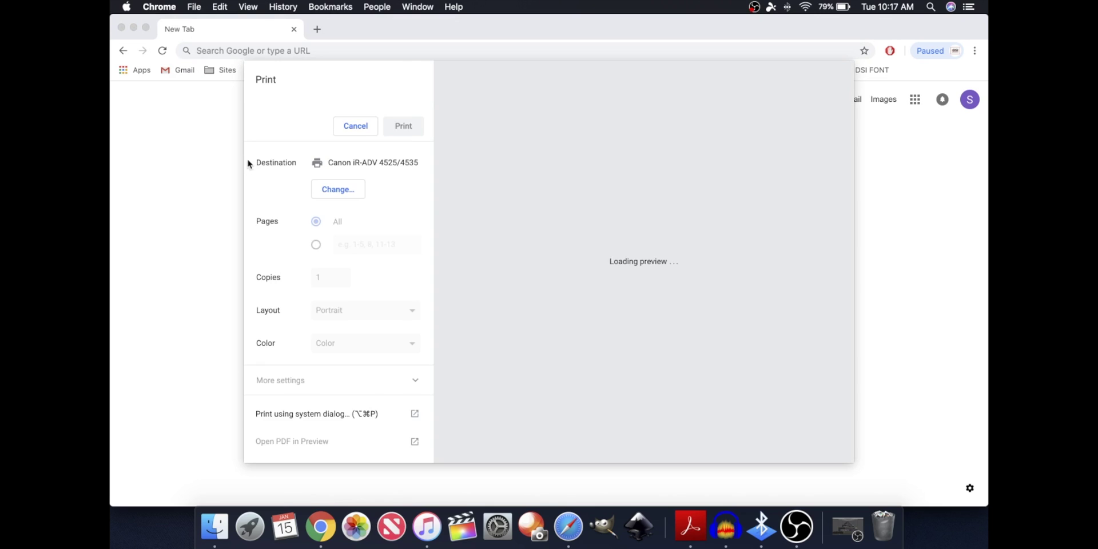
left_click(330, 382)
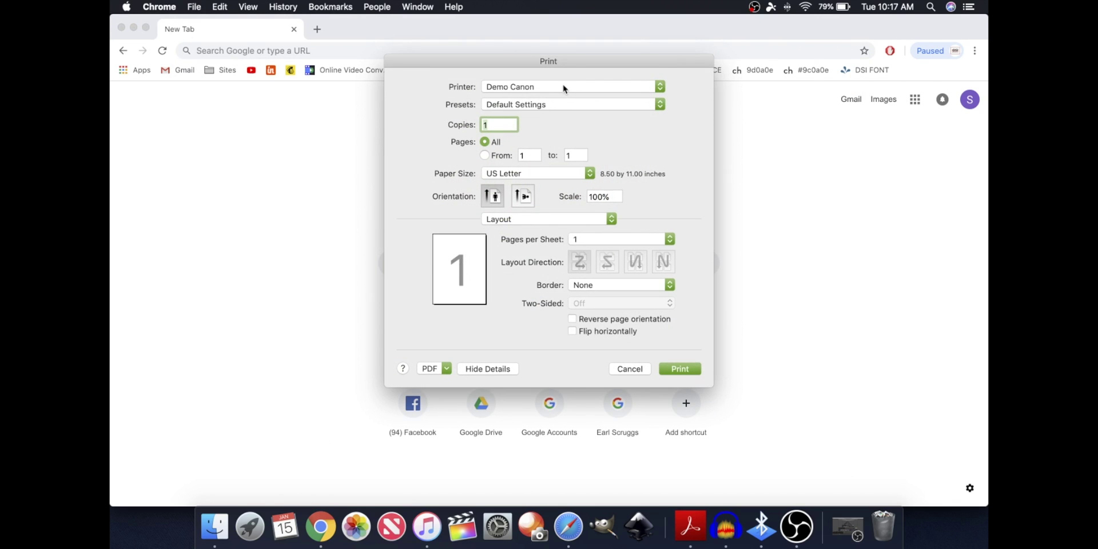
Keep Demo Canon and turn off 'Reset Presets Menu to Default Settings After Printing'
left_click(566, 87)
left_click(565, 87)
left_click(583, 104)
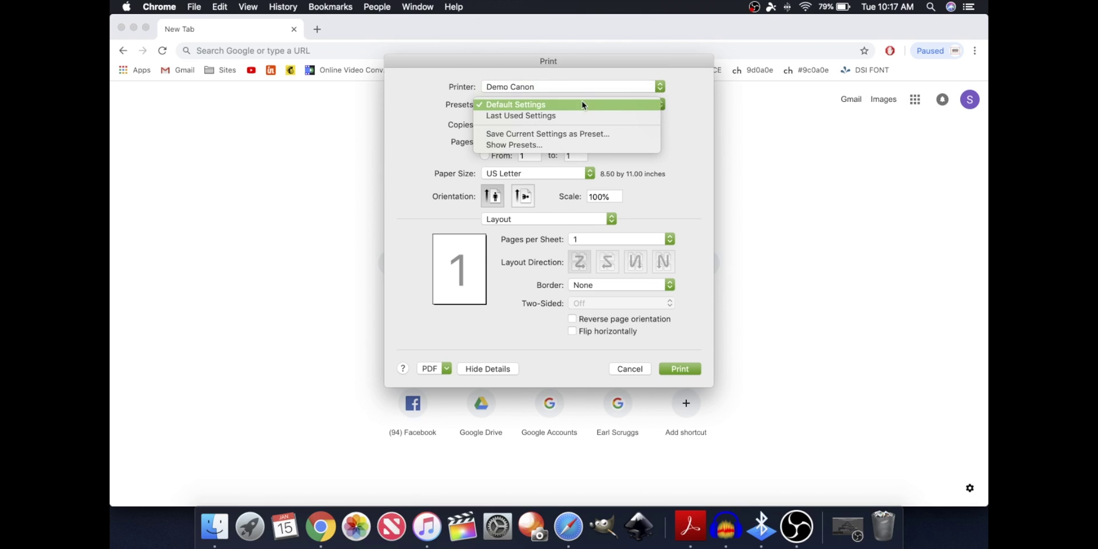
left_click(576, 148)
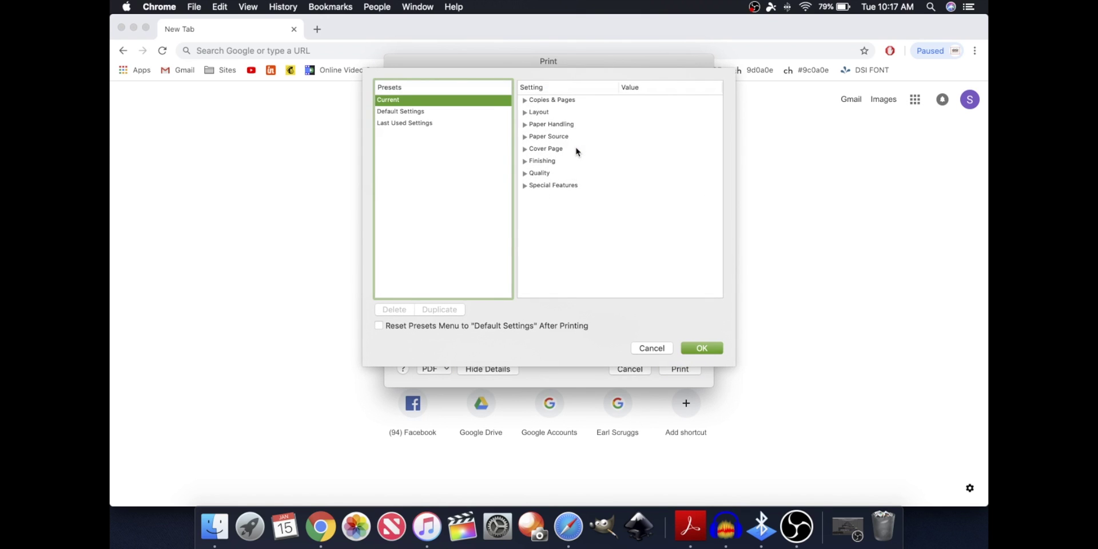
left_click(482, 326)
left_click(509, 328)
left_click(700, 349)
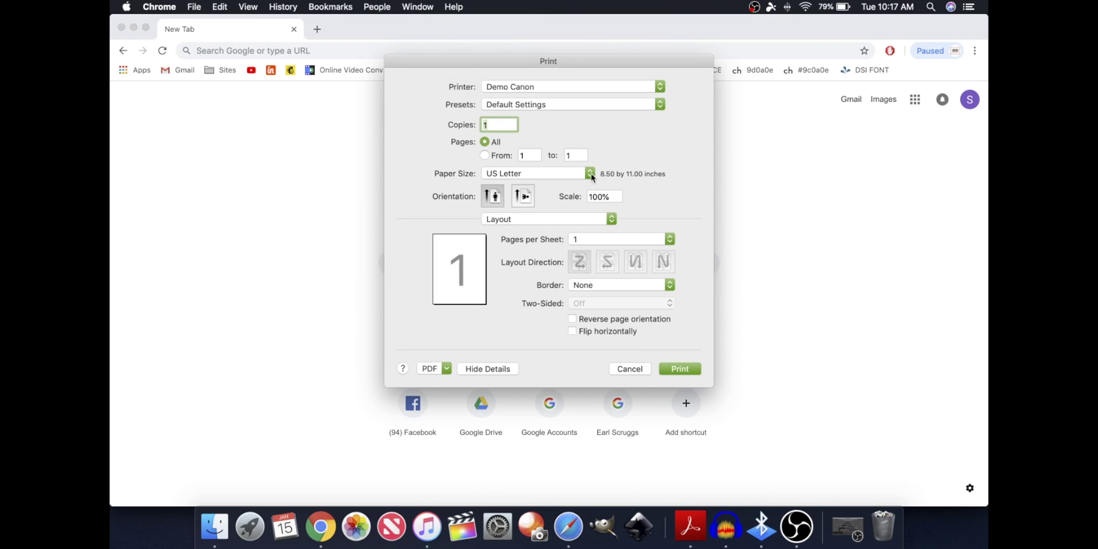
Cancel the Print dialog without printing
left_click(630, 369)
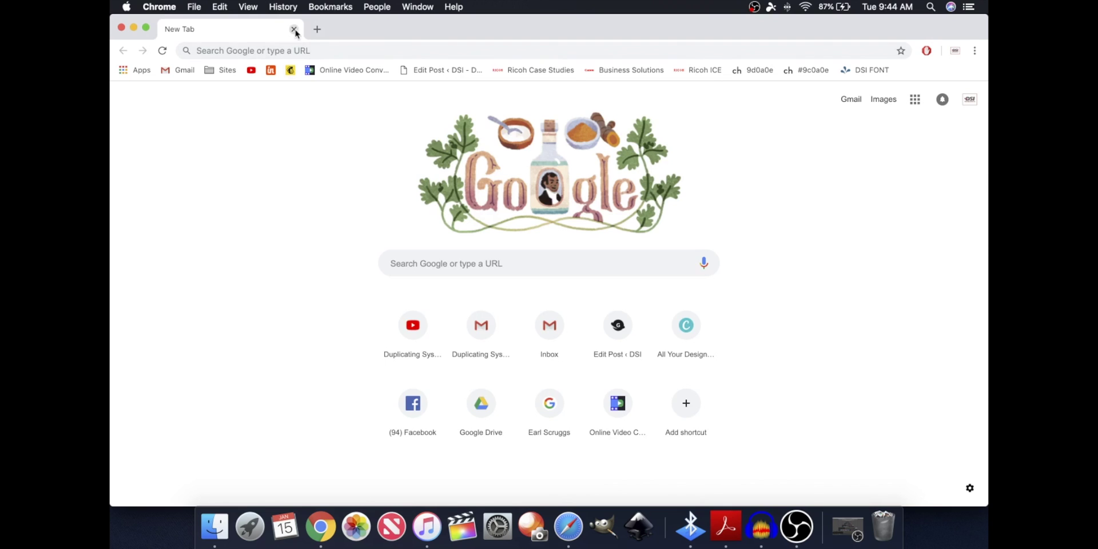